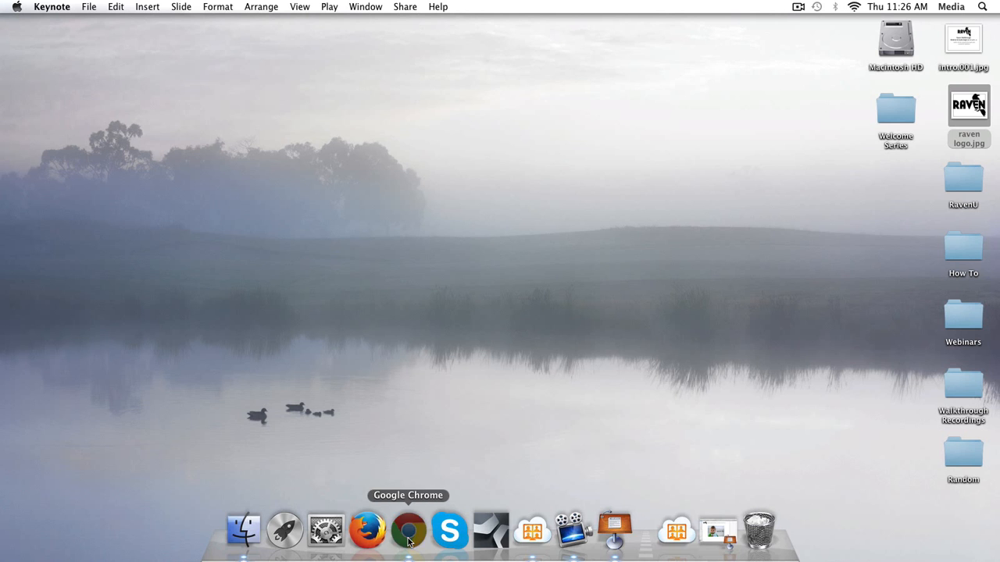
Switch to Chrome and create a new report in Raven's Report Wizard for the Schema Creator campaign.
{"action": "left_click", "coordinate": [409, 534]}
{"action": "left_click", "coordinate": [203, 15]}
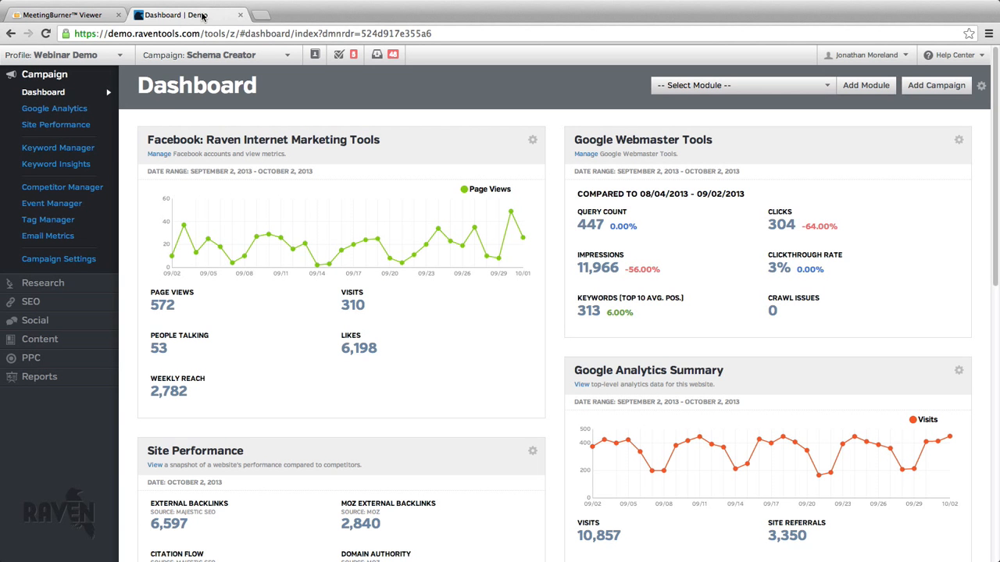
{"action": "left_click", "coordinate": [43, 376]}
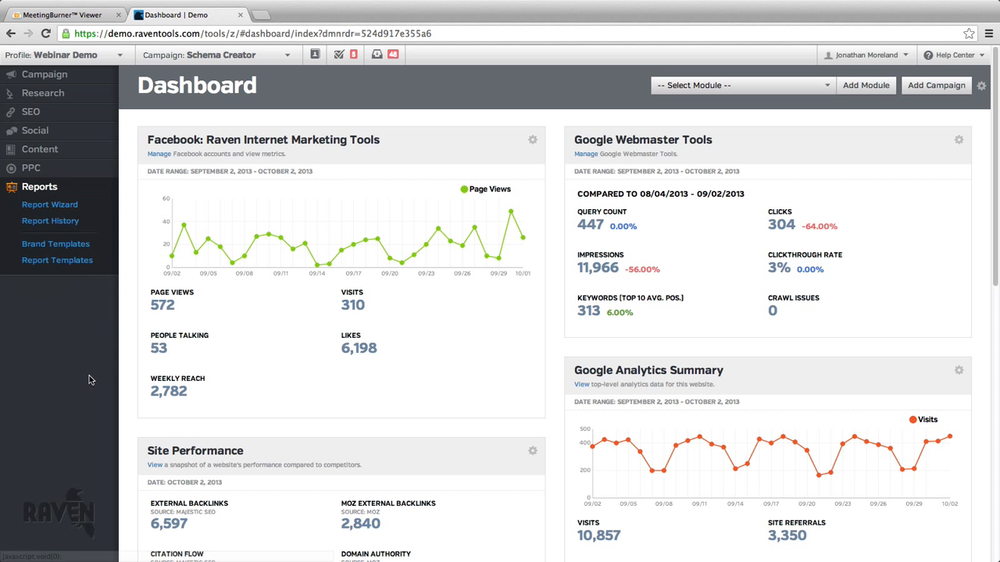
{"action": "left_click", "coordinate": [76, 209]}
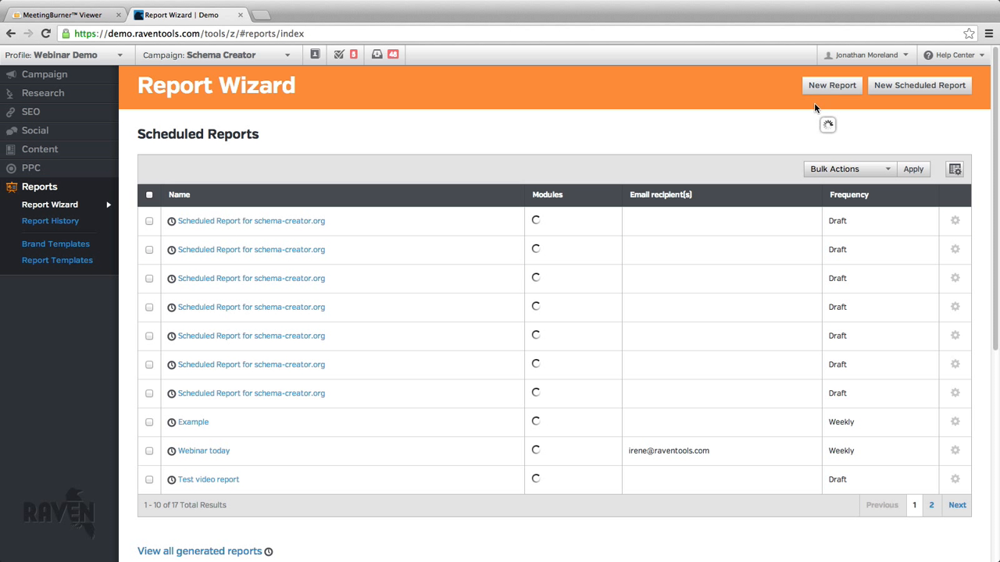
{"action": "left_click", "coordinate": [834, 88]}
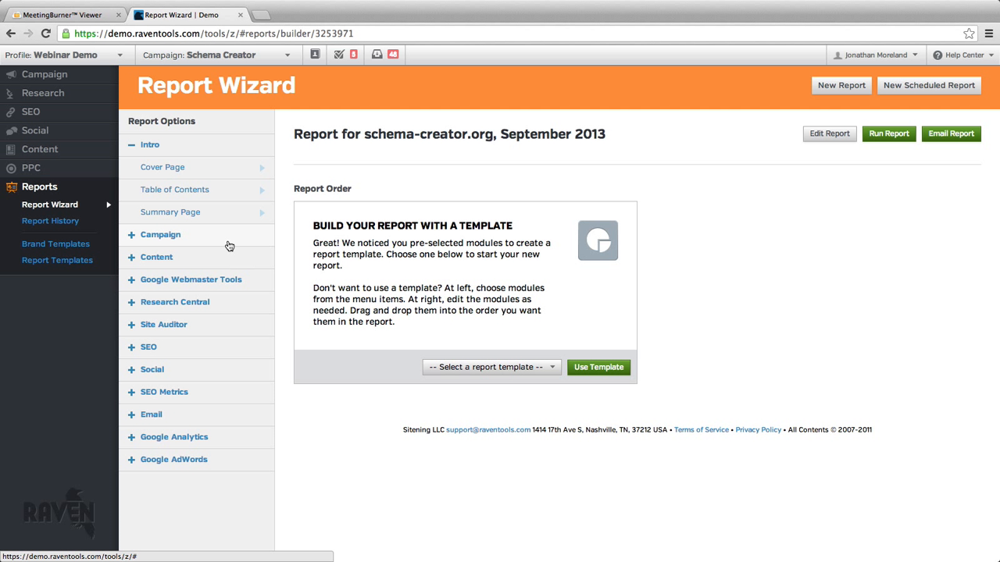
{"action": "left_click", "coordinate": [229, 245]}
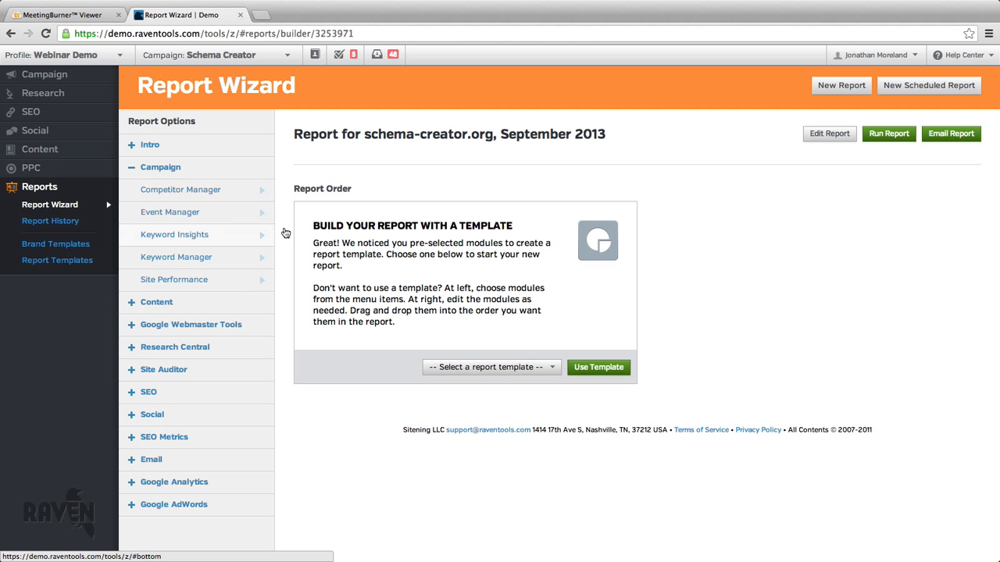
{"action": "left_click", "coordinate": [219, 170]}
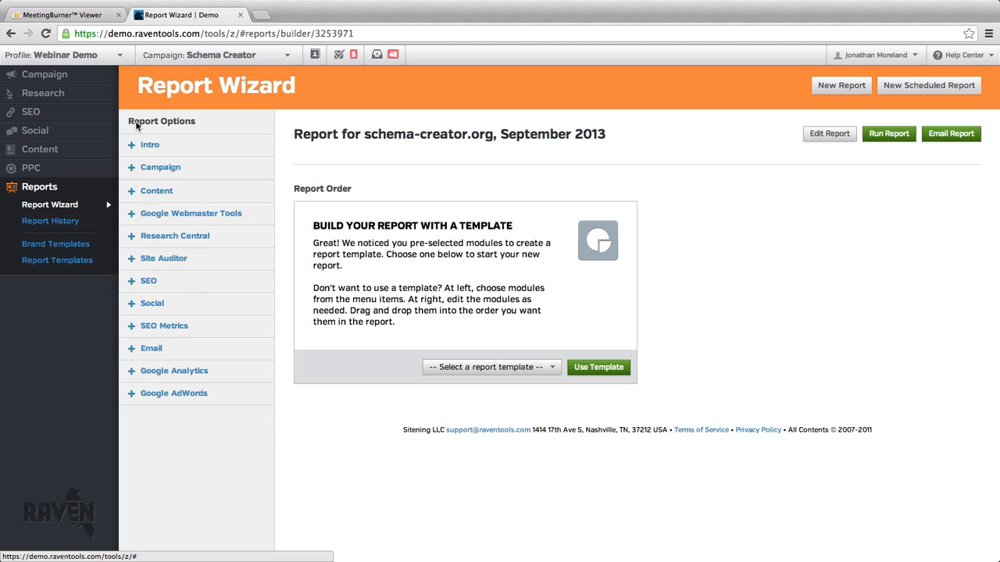
{"action": "left_click", "coordinate": [100, 76]}
{"action": "left_click", "coordinate": [85, 289]}
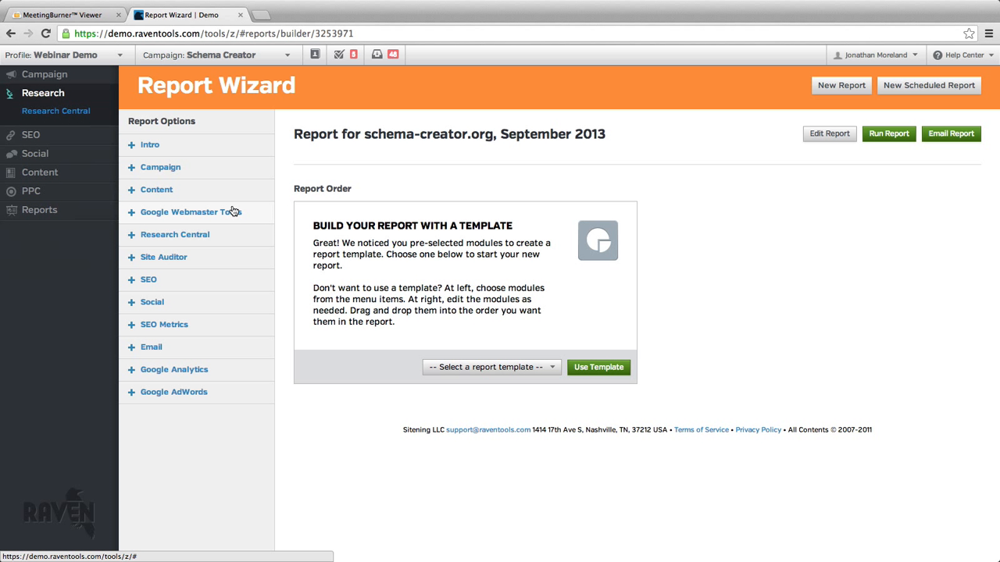
{"action": "left_click", "coordinate": [95, 77]}
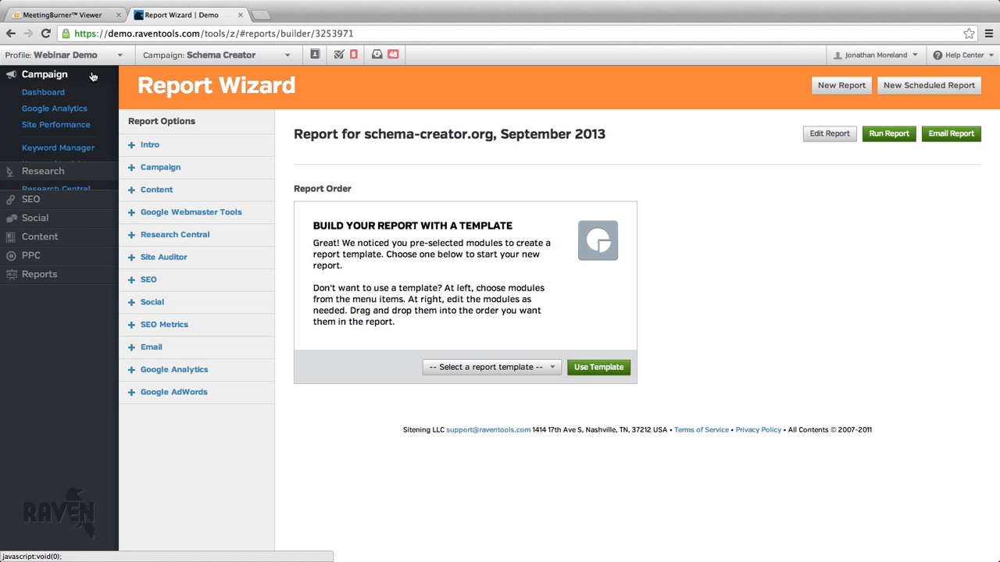
Add a cover page titled "Internet Marketing Report - WEBINAR, WOOHOO!", save it, and add a table of contents.
{"action": "left_click", "coordinate": [183, 148]}
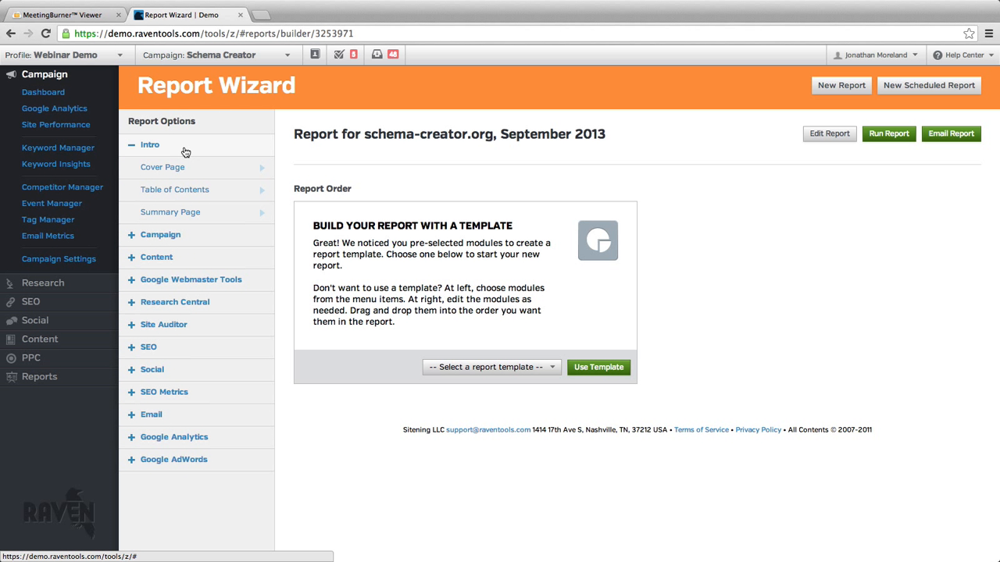
{"action": "left_click", "coordinate": [202, 169]}
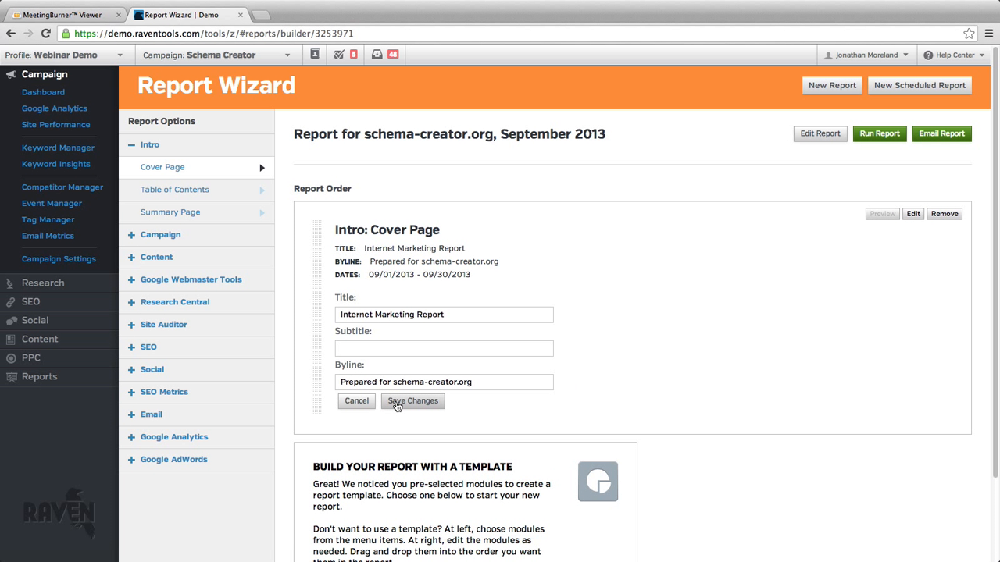
{"action": "left_click", "coordinate": [484, 314]}
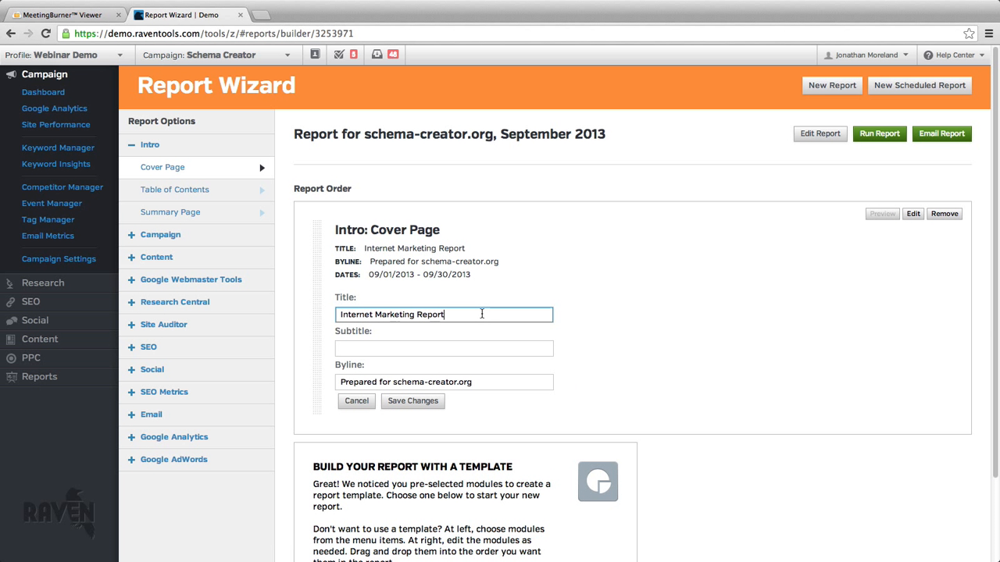
{"action": "type", "text": "-"}
{"action": "type", "text": "WEBINAR, WOOHOO!"}
{"action": "left_click", "coordinate": [411, 400]}
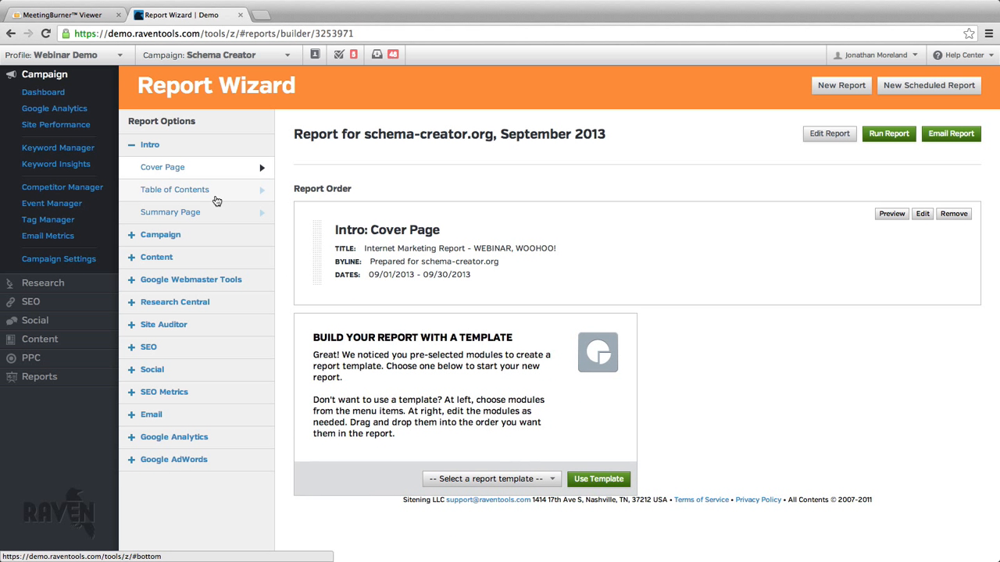
{"action": "left_click", "coordinate": [216, 201]}
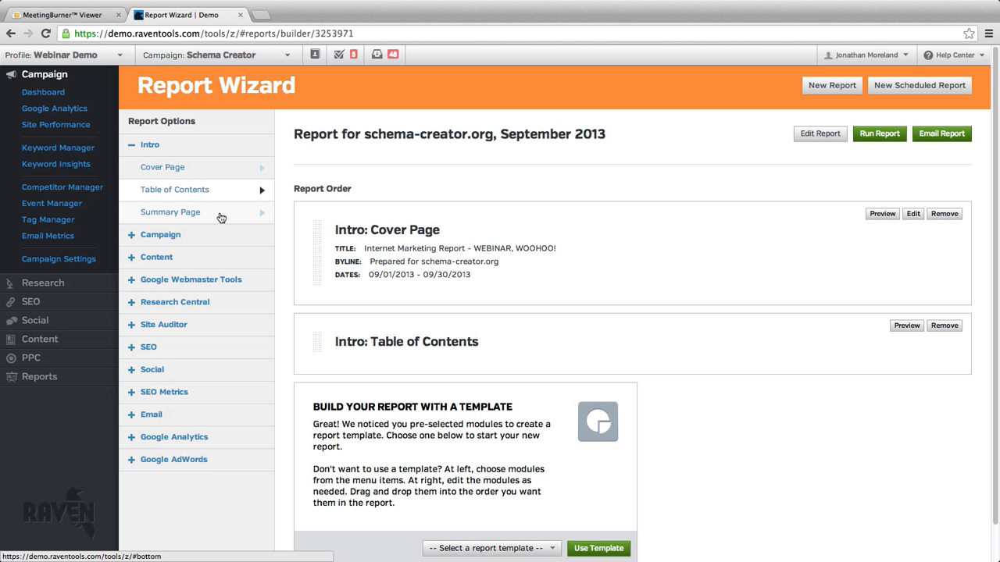
Add a summary page reading "Best month ever!" and "Recommendations" with a numbered list A, B, C, D, and save it.
{"action": "left_click", "coordinate": [221, 219]}
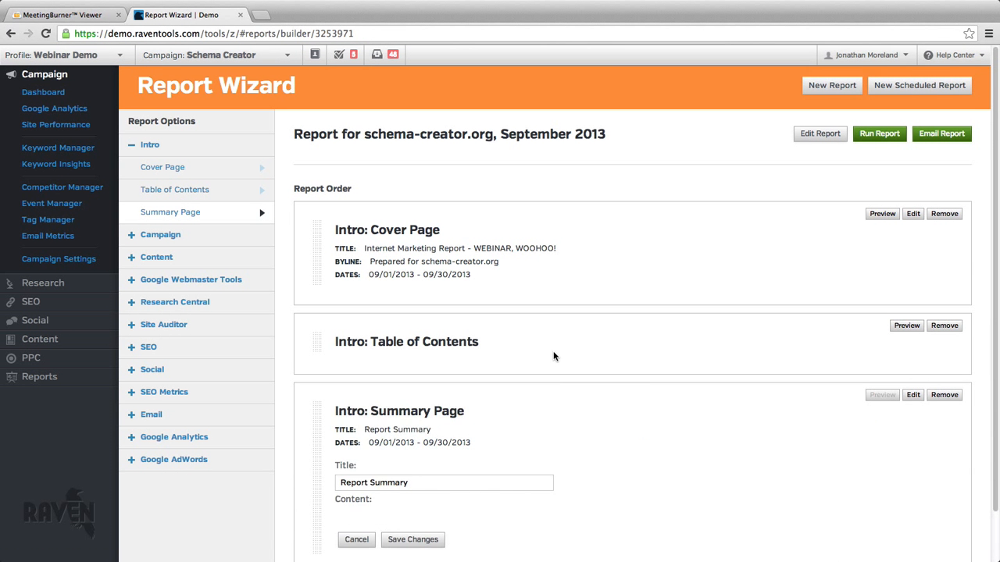
{"action": "scroll", "coordinate": [555, 357], "scroll_direction": "down", "scroll_amount": 2}
{"action": "scroll", "coordinate": [559, 386], "scroll_direction": "down", "scroll_amount": 3}
{"action": "left_click", "coordinate": [497, 378]}
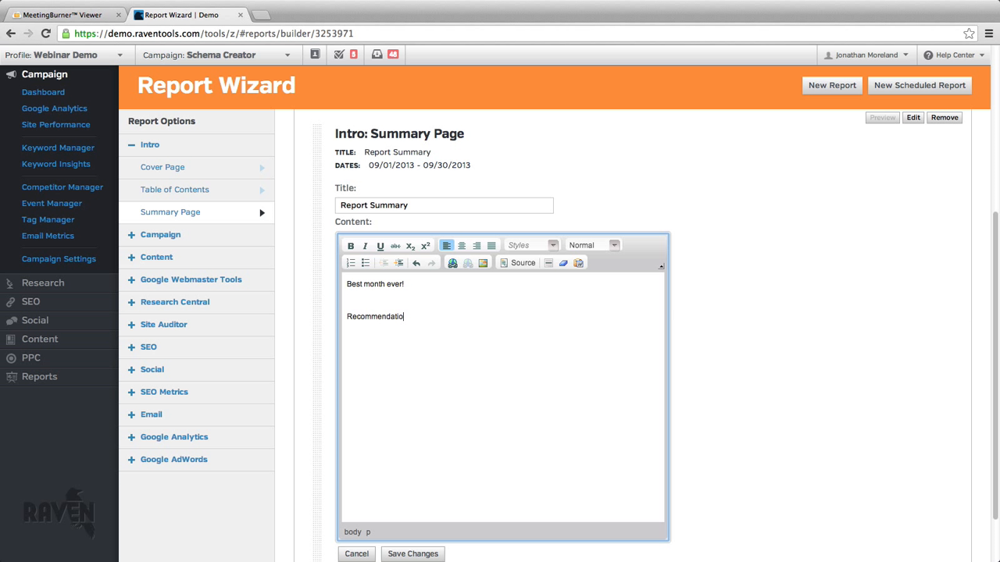
{"action": "left_click", "coordinate": [351, 263]}
{"action": "type", "text": "A"}
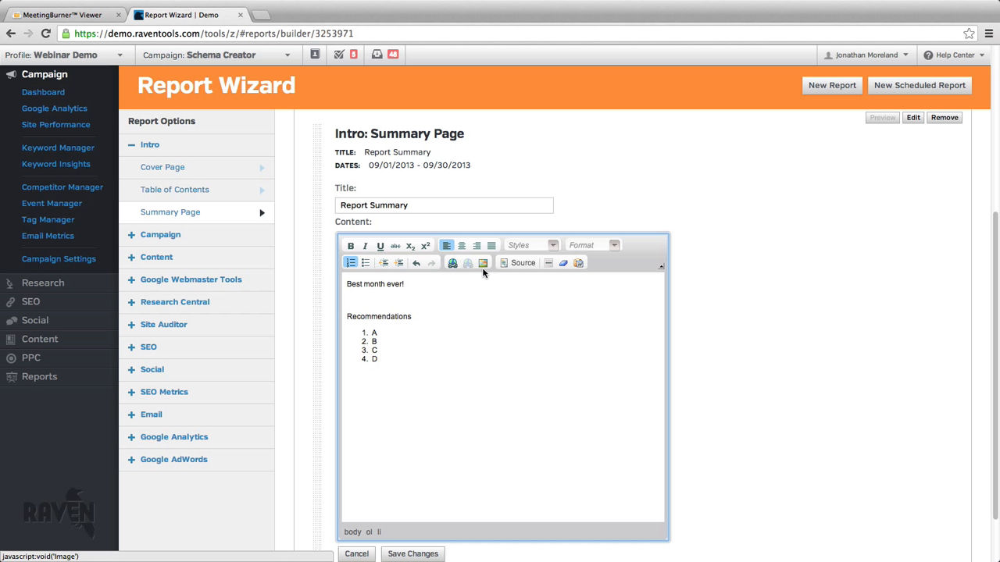
{"action": "scroll", "coordinate": [500, 390], "scroll_direction": "down", "scroll_amount": 1}
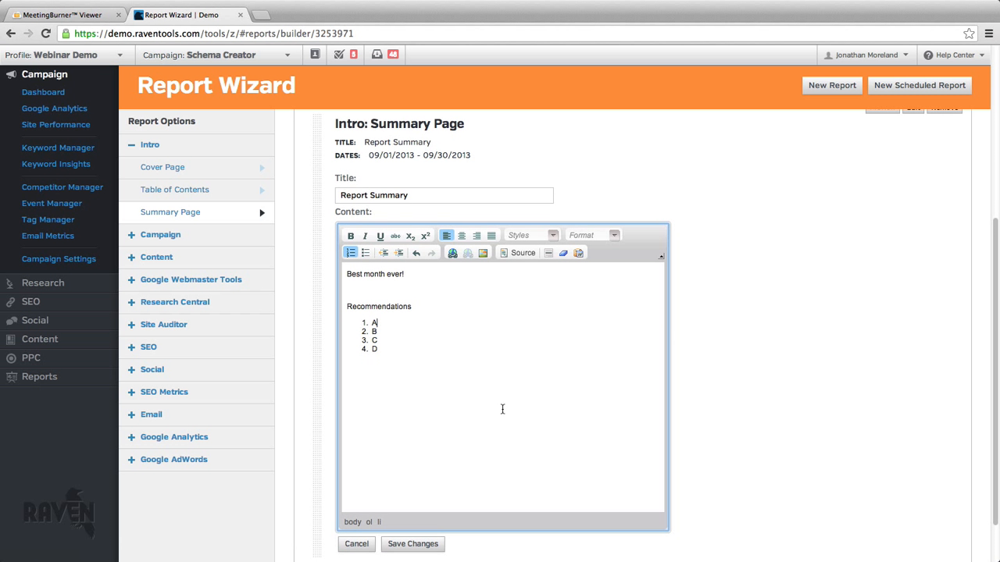
{"action": "scroll", "coordinate": [502, 410], "scroll_direction": "down", "scroll_amount": 1}
{"action": "left_click", "coordinate": [431, 537]}
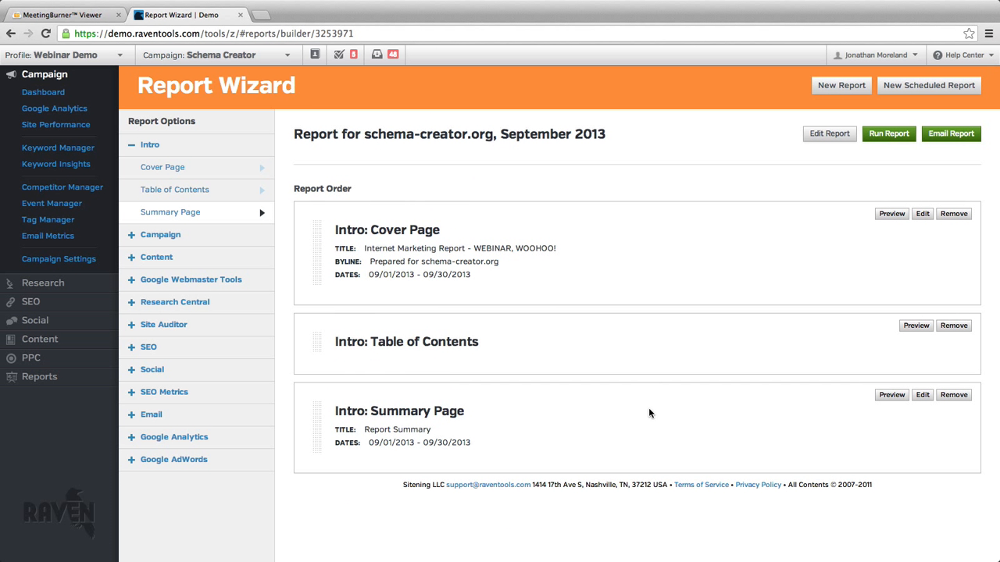
Change the summary page's title to "Executive Summary" and save it.
{"action": "left_click", "coordinate": [922, 395]}
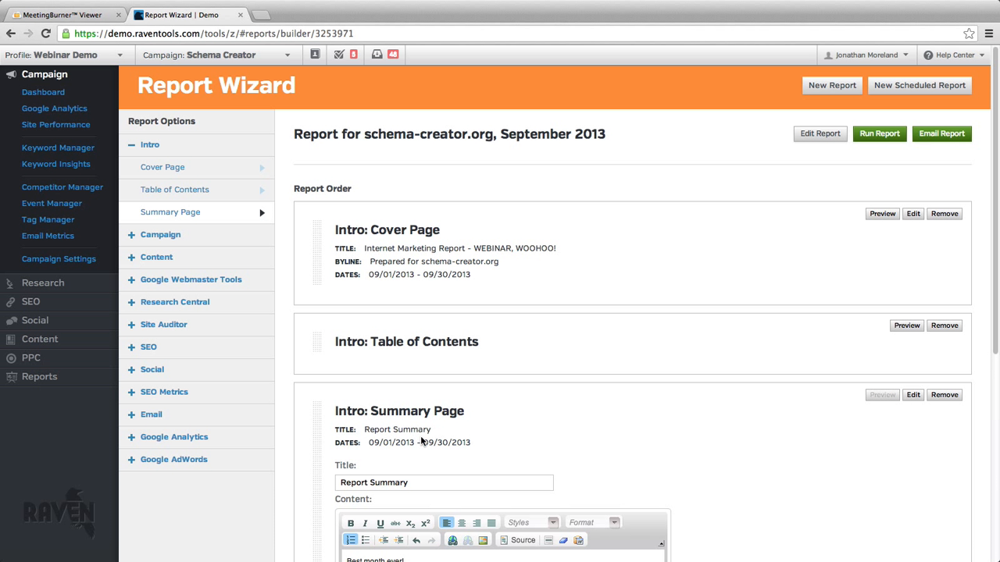
{"action": "scroll", "coordinate": [500, 375], "scroll_direction": "down", "scroll_amount": 5}
{"action": "double_click", "coordinate": [353, 415]}
{"action": "type", "text": "Executive"}
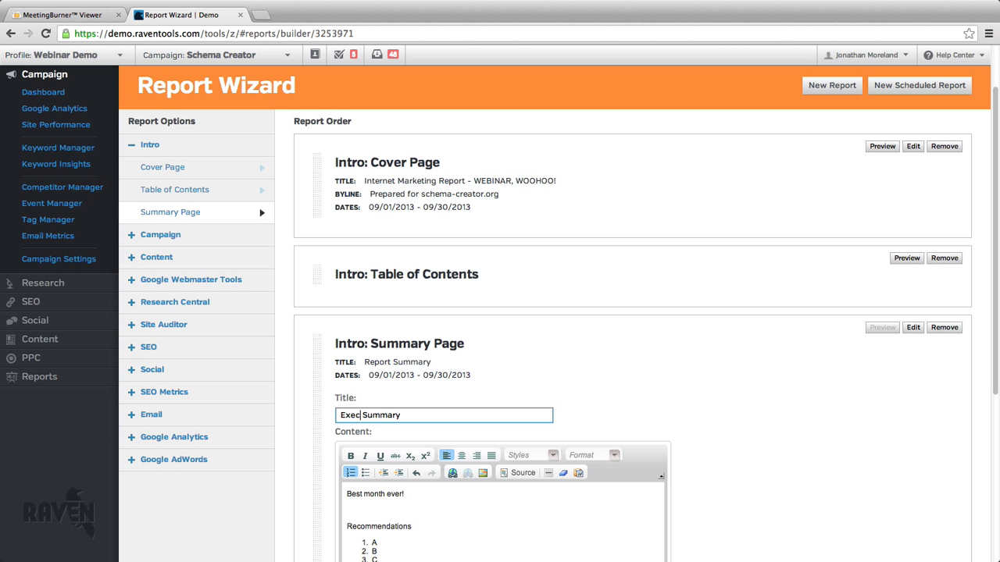
{"action": "left_click", "coordinate": [789, 364]}
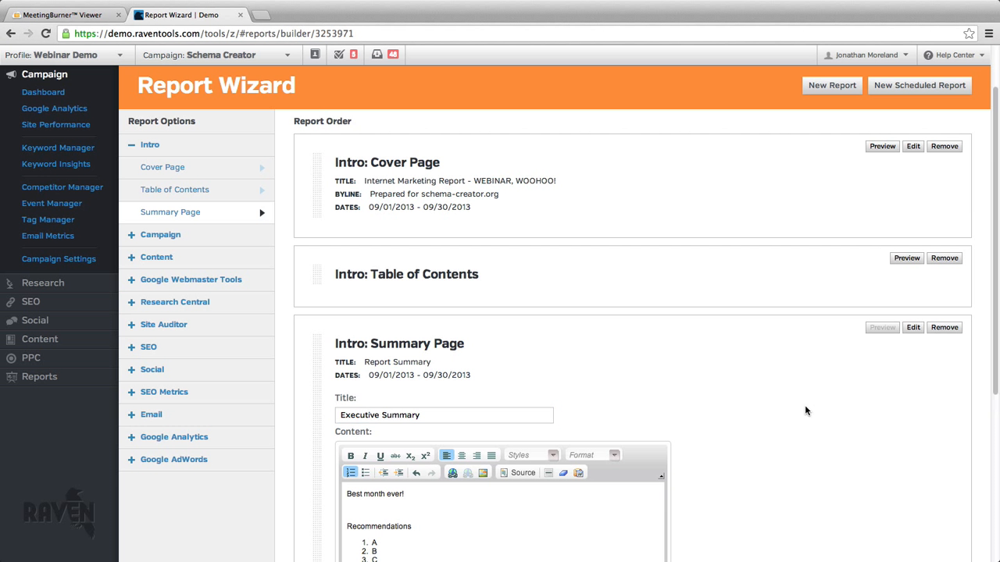
{"action": "scroll", "coordinate": [805, 405], "scroll_direction": "down", "scroll_amount": 4}
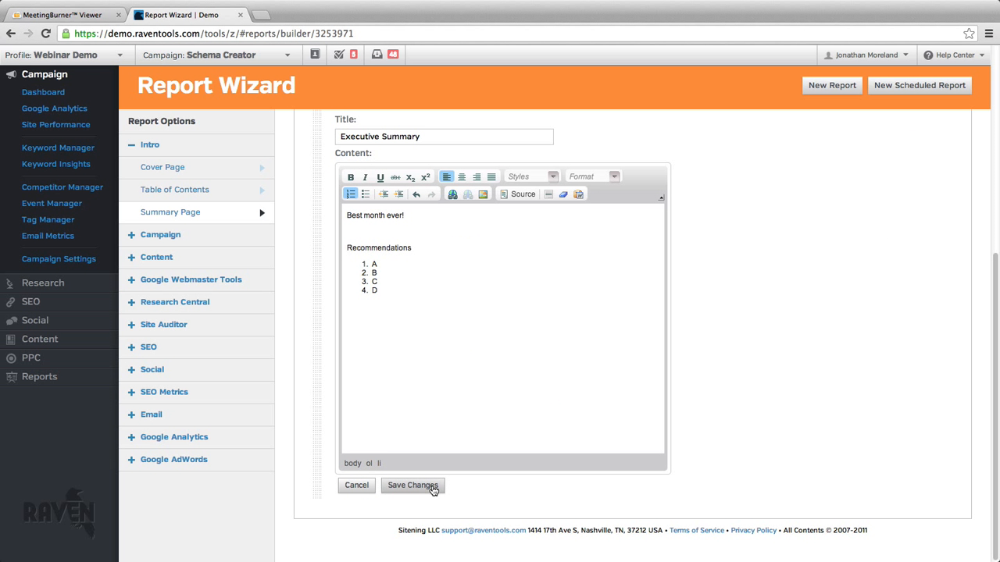
{"action": "left_click", "coordinate": [432, 488]}
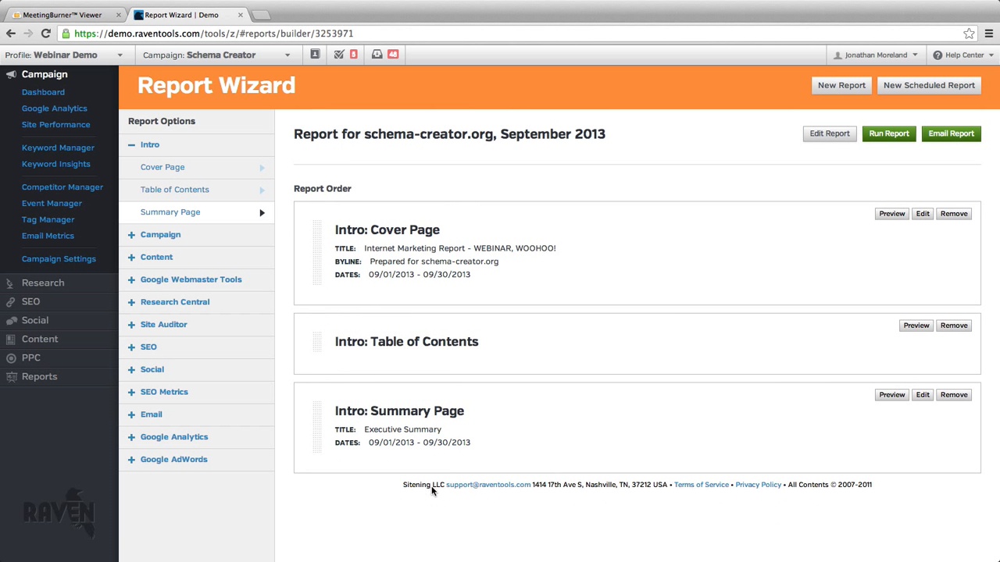
Add the Campaign Site Performance module to the report with rense.com and schema.org as competitors.
{"action": "left_click", "coordinate": [202, 242]}
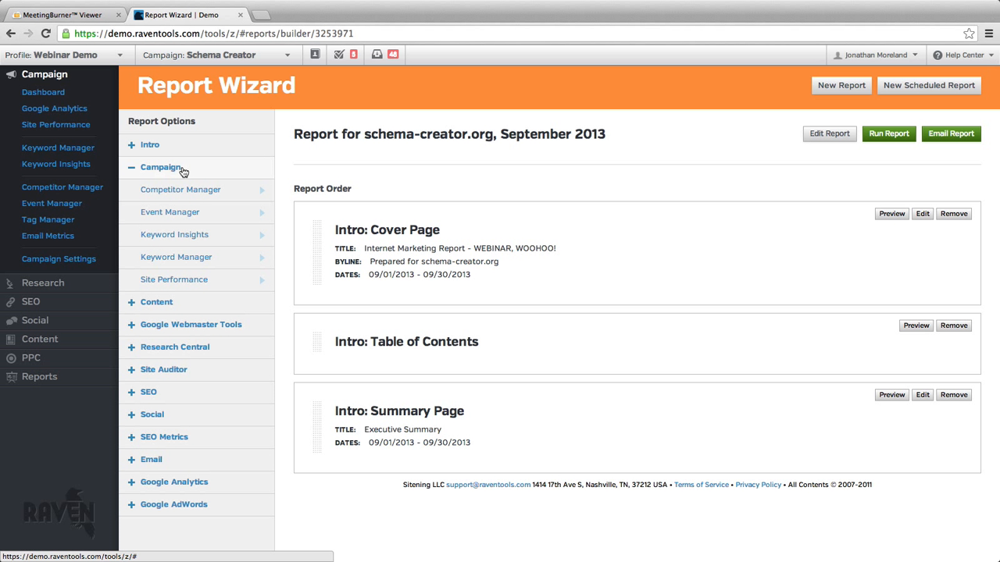
{"action": "left_click", "coordinate": [201, 281]}
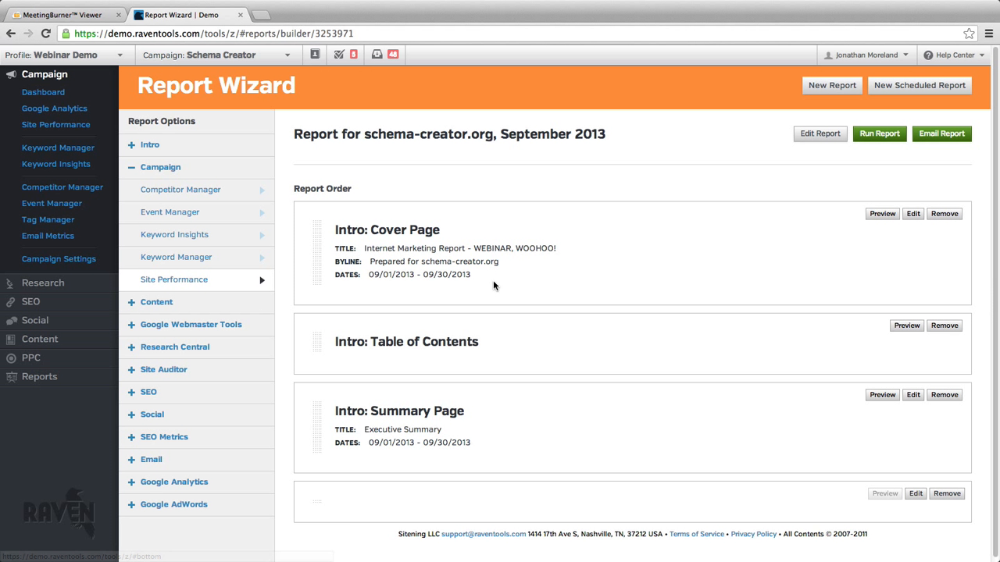
{"action": "scroll", "coordinate": [484, 300], "scroll_direction": "down", "scroll_amount": 5}
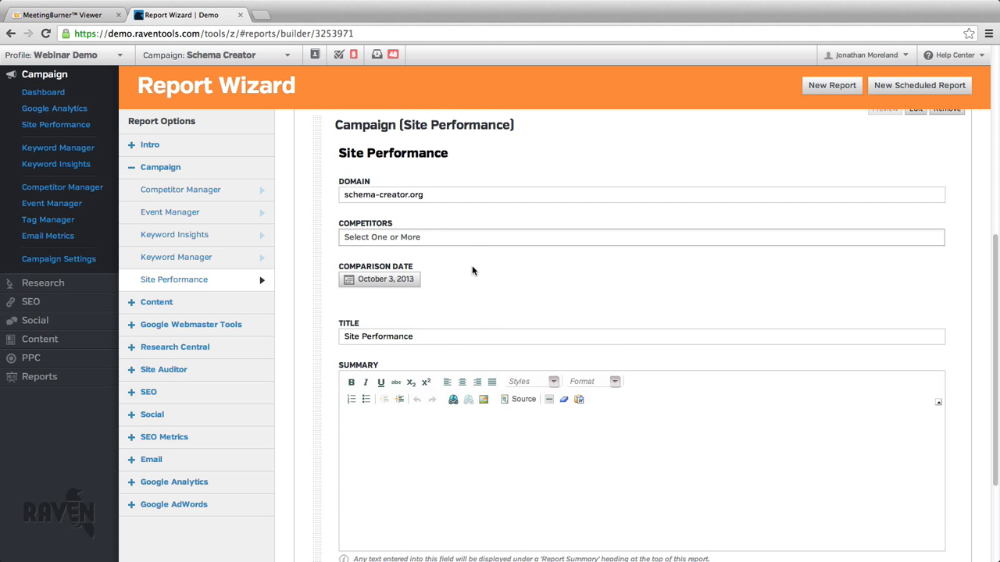
{"action": "left_click", "coordinate": [480, 238]}
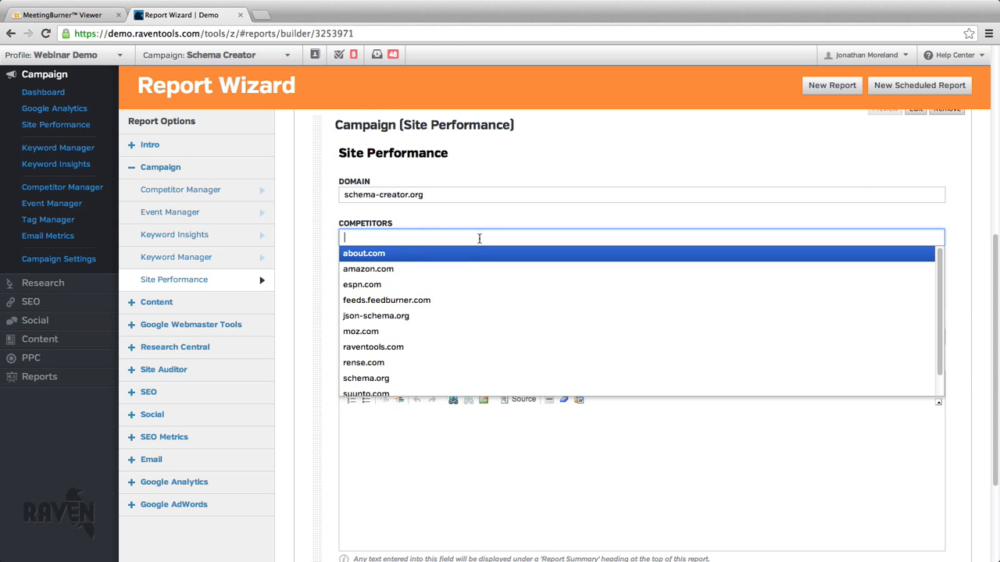
{"action": "left_click", "coordinate": [429, 364]}
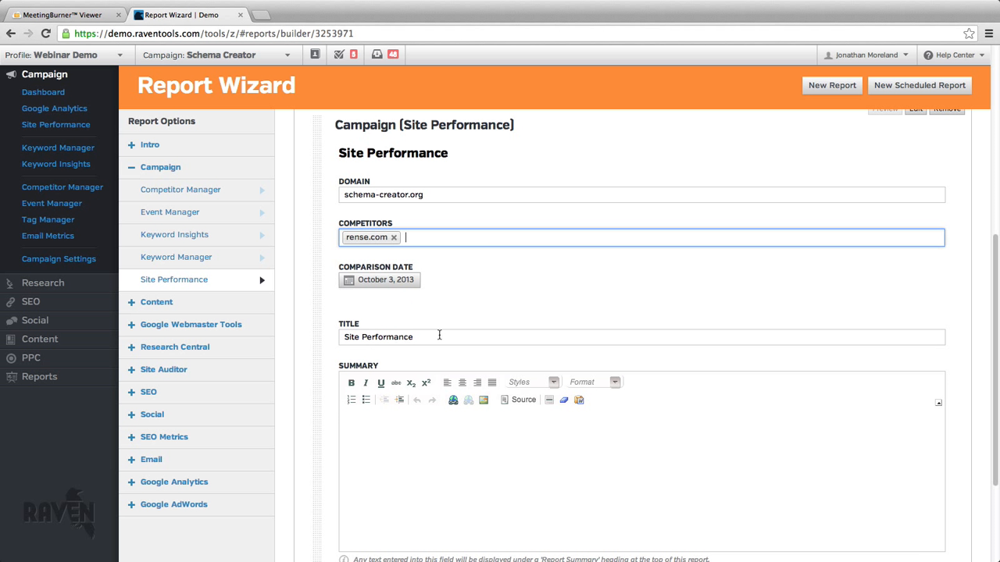
{"action": "left_click", "coordinate": [494, 240]}
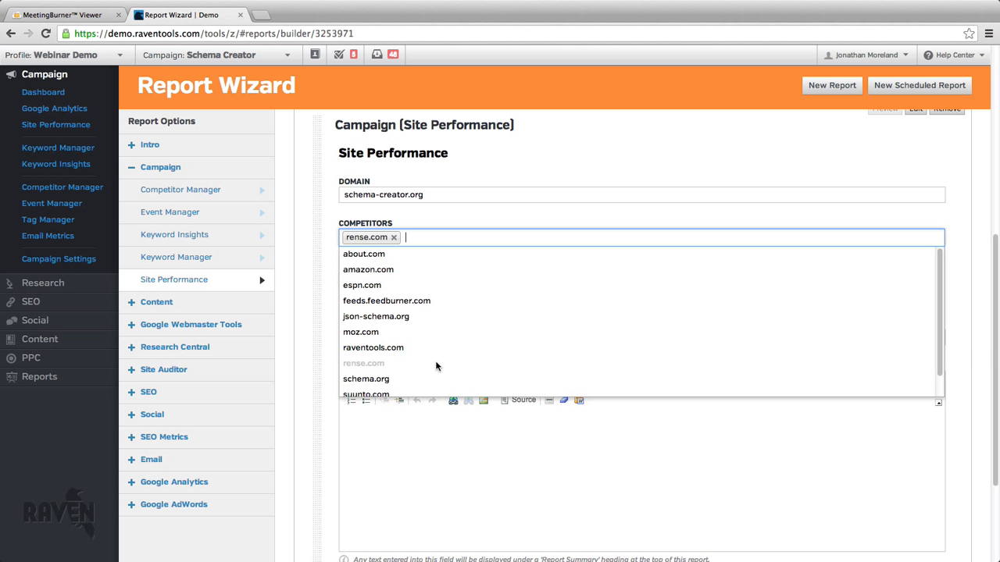
{"action": "left_click", "coordinate": [435, 380]}
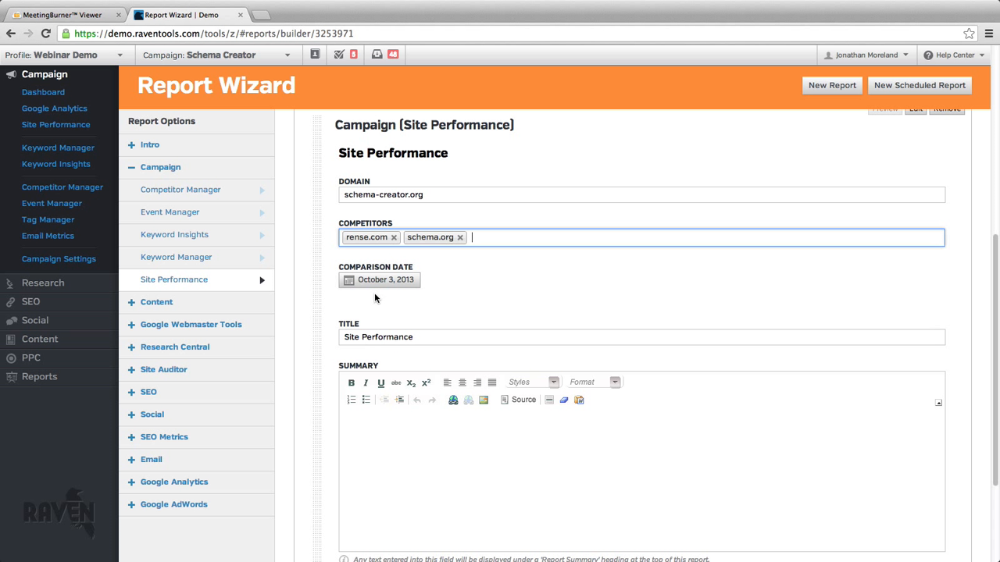
Set the Site Performance comparison date to September 3, 2013 and save the module.
{"action": "left_click", "coordinate": [396, 285]}
{"action": "left_click", "coordinate": [350, 301]}
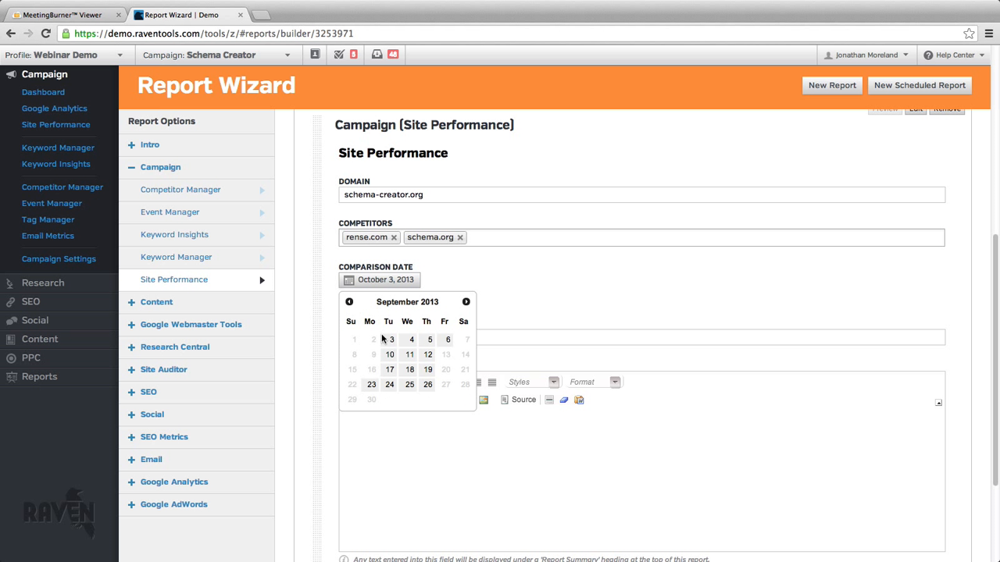
{"action": "left_click", "coordinate": [392, 341]}
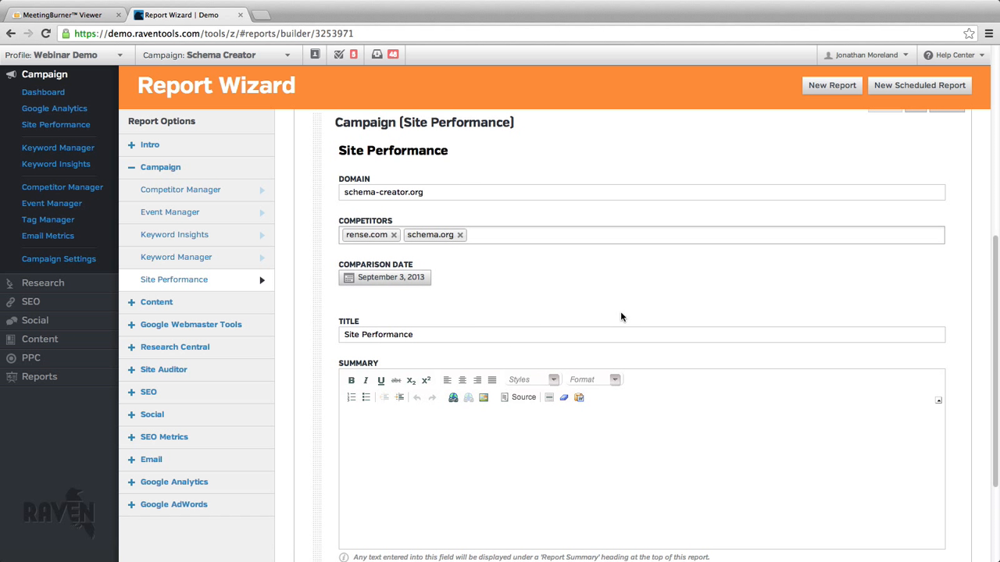
{"action": "scroll", "coordinate": [660, 430], "scroll_direction": "down", "scroll_amount": 5}
{"action": "left_click", "coordinate": [907, 477]}
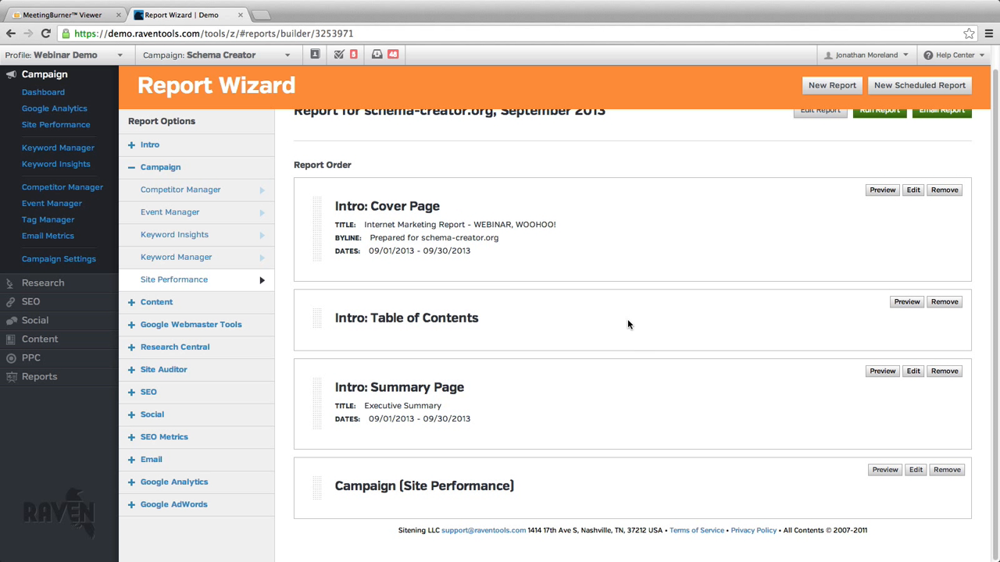
Add the Quality module from Research Central to the report.
{"action": "left_click", "coordinate": [242, 167]}
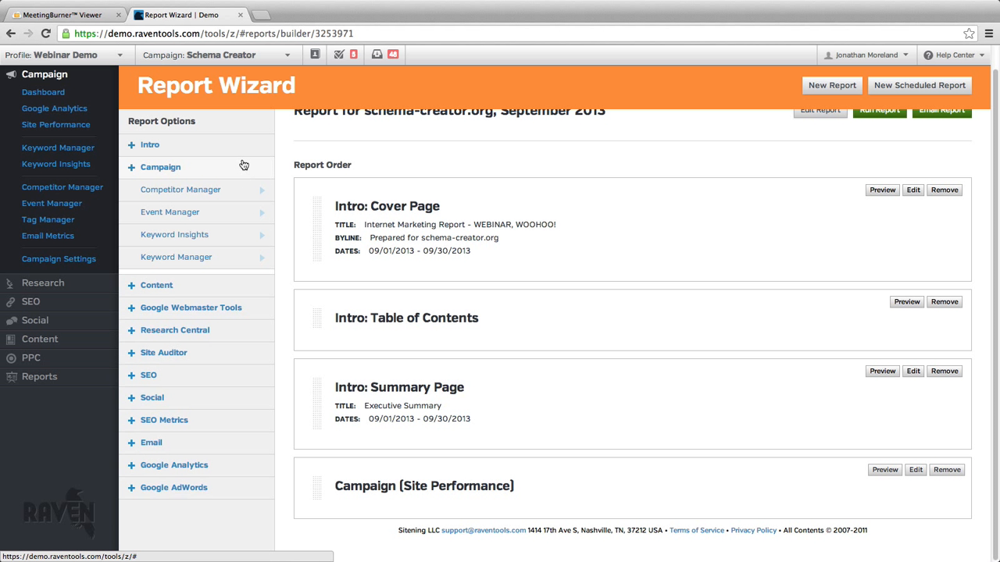
{"action": "left_click", "coordinate": [242, 235]}
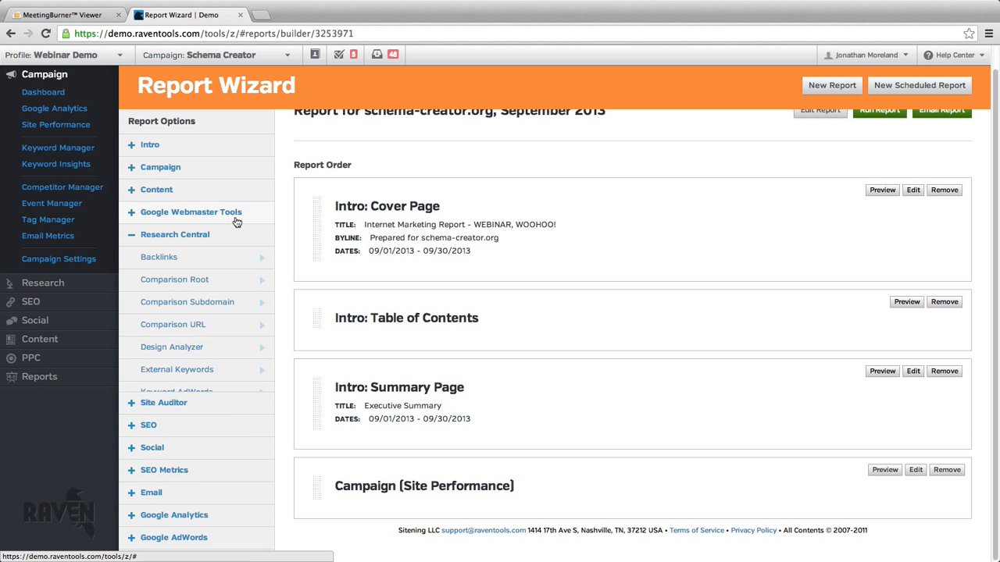
{"action": "scroll", "coordinate": [224, 247], "scroll_direction": "down", "scroll_amount": 2}
{"action": "scroll", "coordinate": [224, 247], "scroll_direction": "down", "scroll_amount": 1}
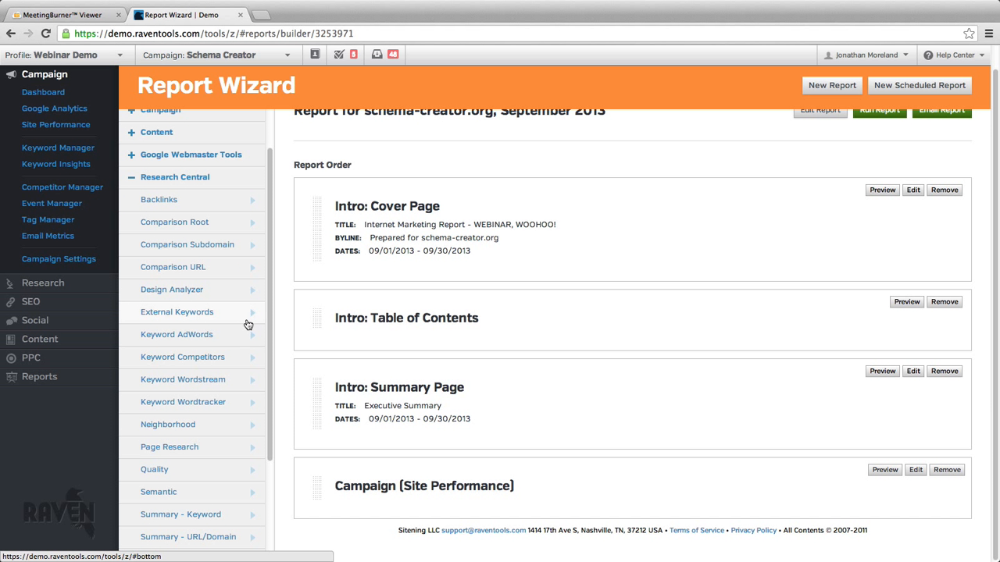
{"action": "scroll", "coordinate": [227, 380], "scroll_direction": "down", "scroll_amount": 2}
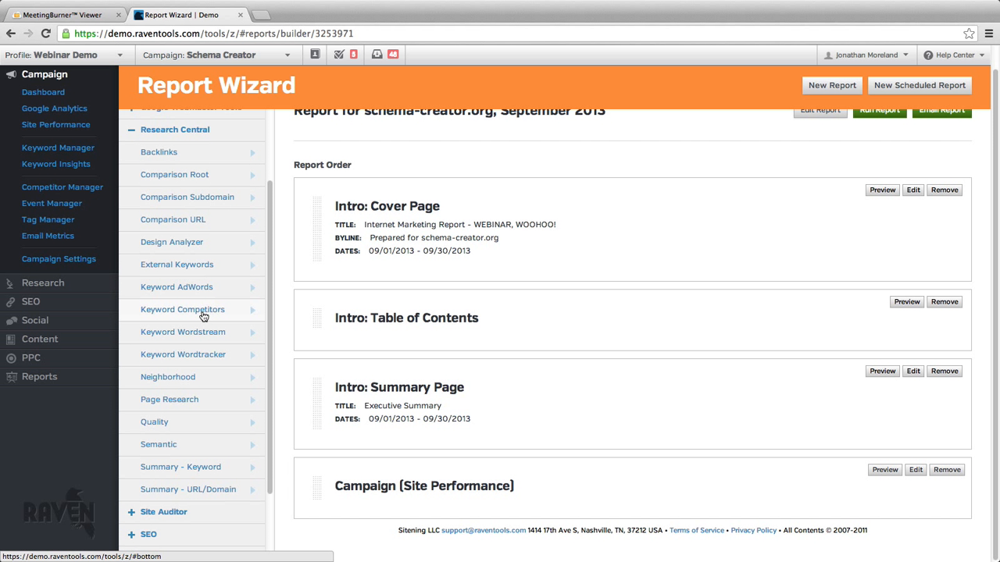
{"action": "left_click", "coordinate": [218, 428]}
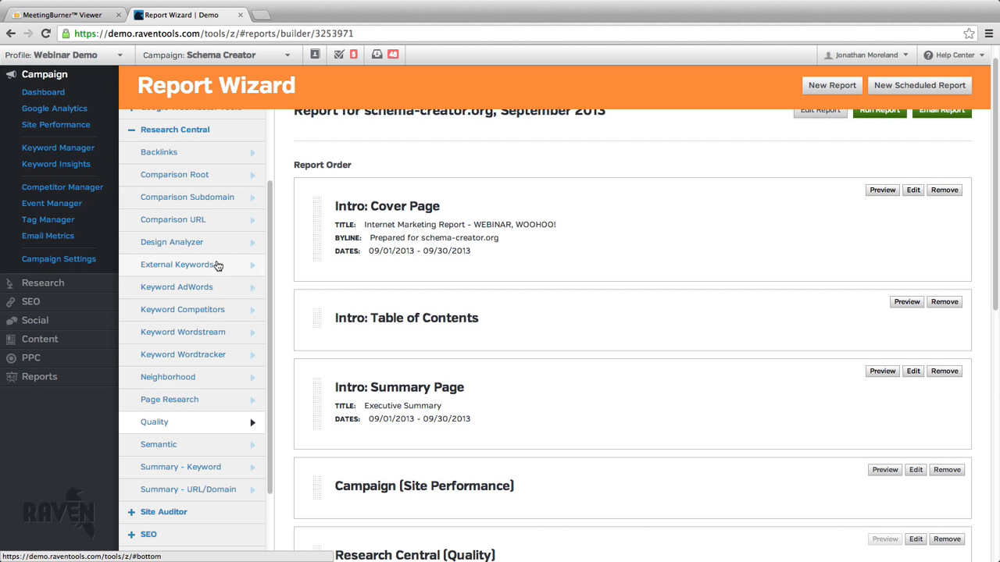
{"action": "left_click", "coordinate": [231, 139]}
Set the Quality module's research term to schema-creator.org with the Quality Analyzer report, and save the module.
{"action": "scroll", "coordinate": [483, 376], "scroll_direction": "down", "scroll_amount": 3}
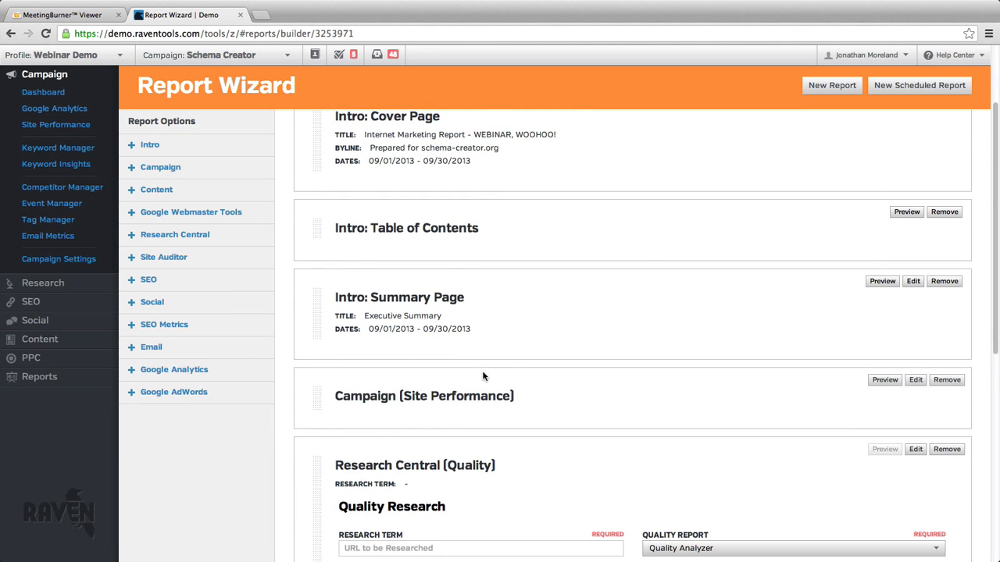
{"action": "scroll", "coordinate": [483, 376], "scroll_direction": "down", "scroll_amount": 2}
{"action": "left_click", "coordinate": [470, 342]}
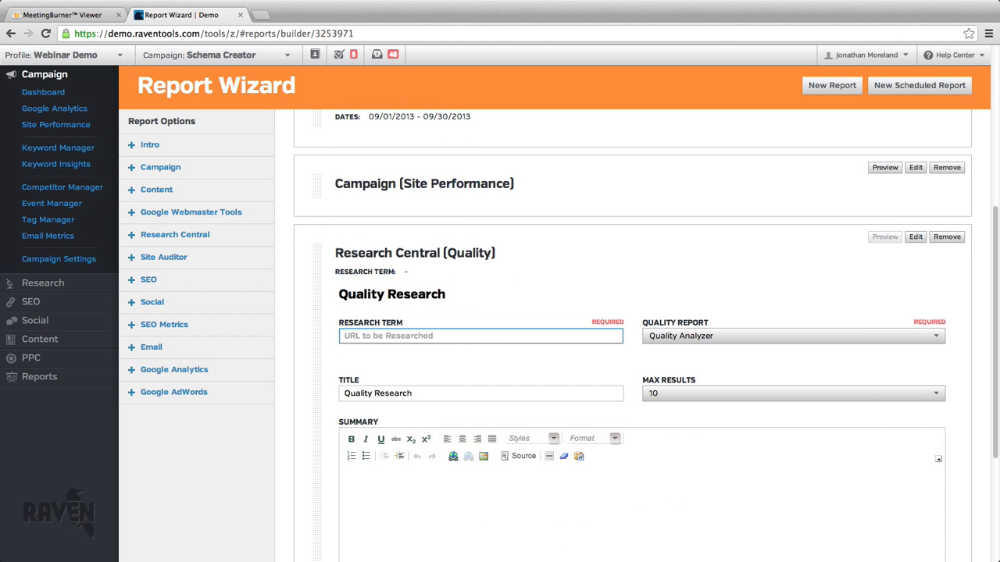
{"action": "type", "text": "schema-creator.org"}
{"action": "left_click", "coordinate": [502, 374]}
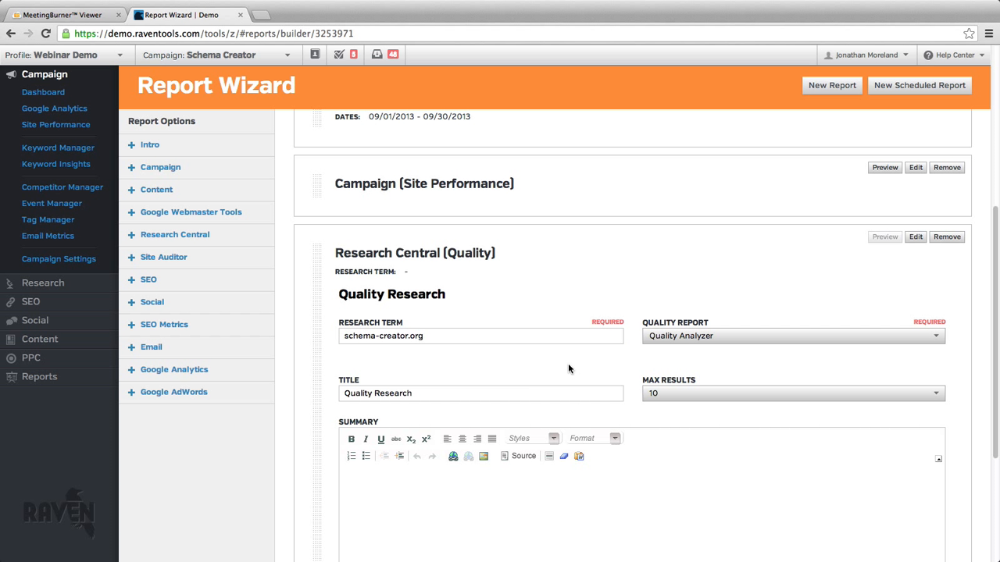
{"action": "left_click", "coordinate": [710, 339]}
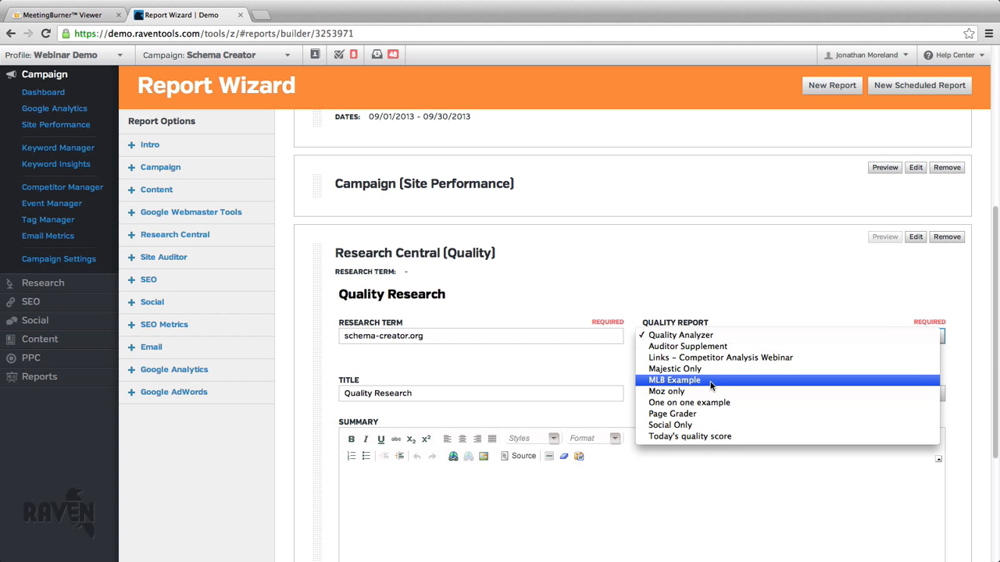
{"action": "left_click", "coordinate": [714, 336]}
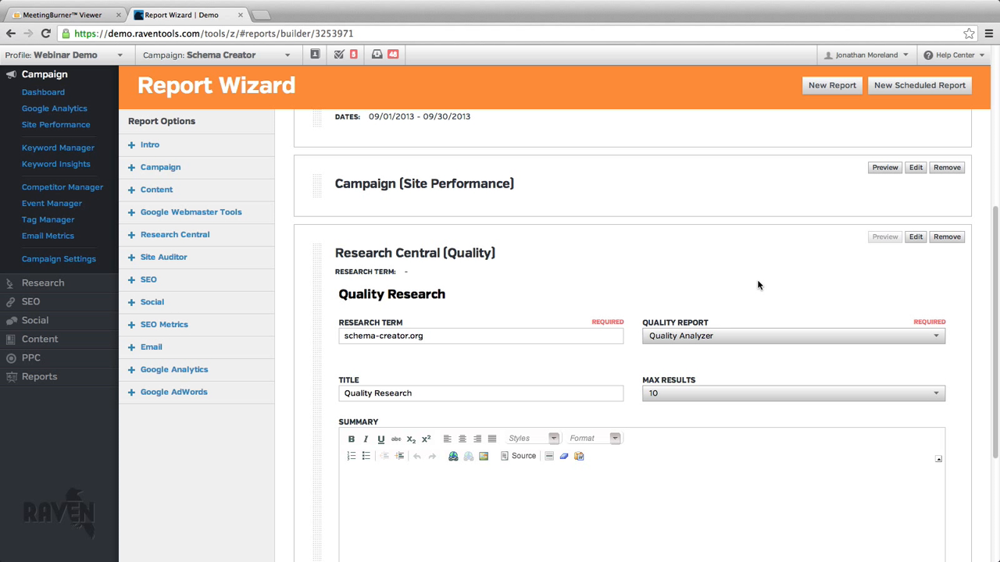
{"action": "scroll", "coordinate": [721, 542], "scroll_direction": "down", "scroll_amount": 4}
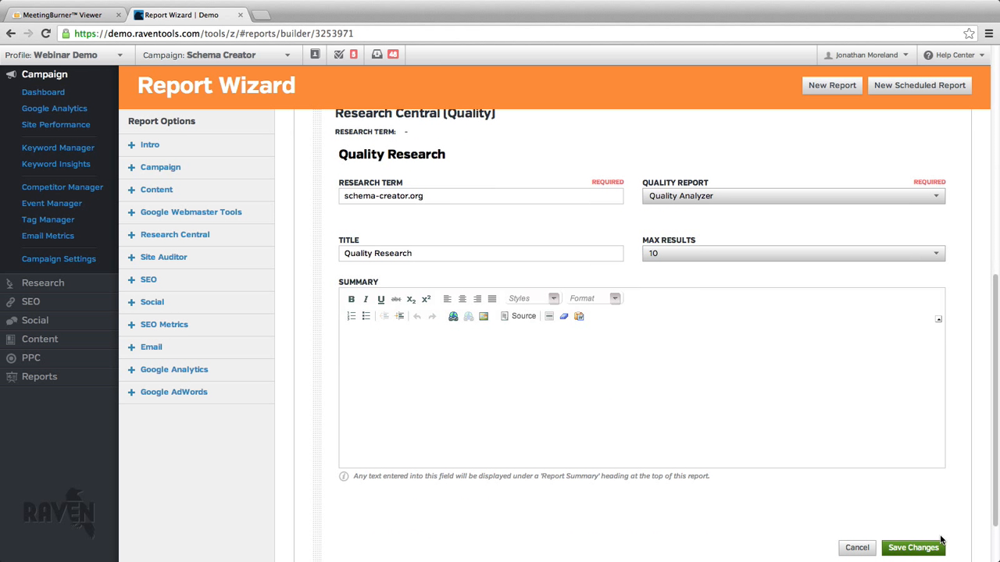
{"action": "left_click", "coordinate": [904, 549]}
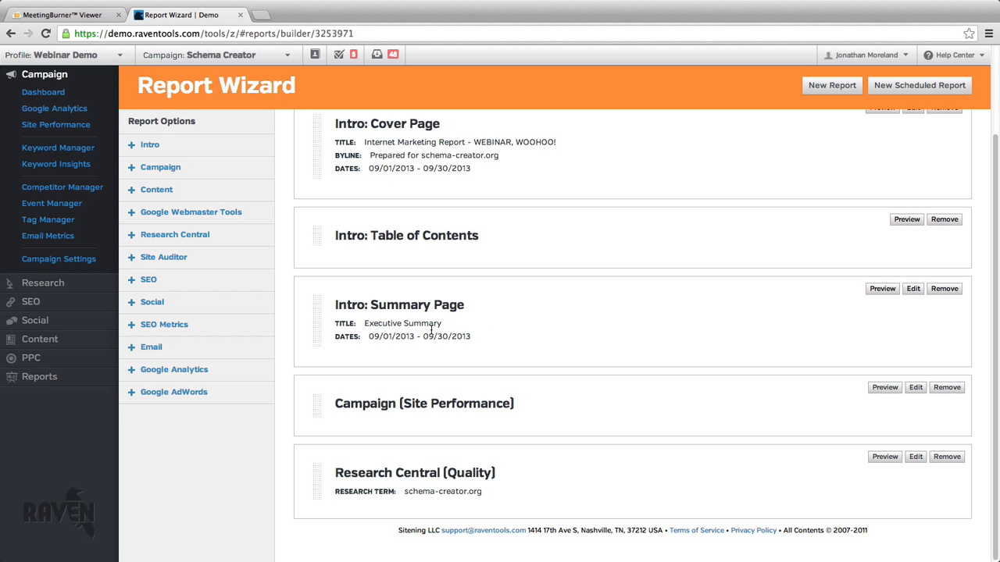
Add the Site Auditor Summary module with Link Issues, Content Issues and META Issues as its sections.
{"action": "left_click", "coordinate": [247, 263]}
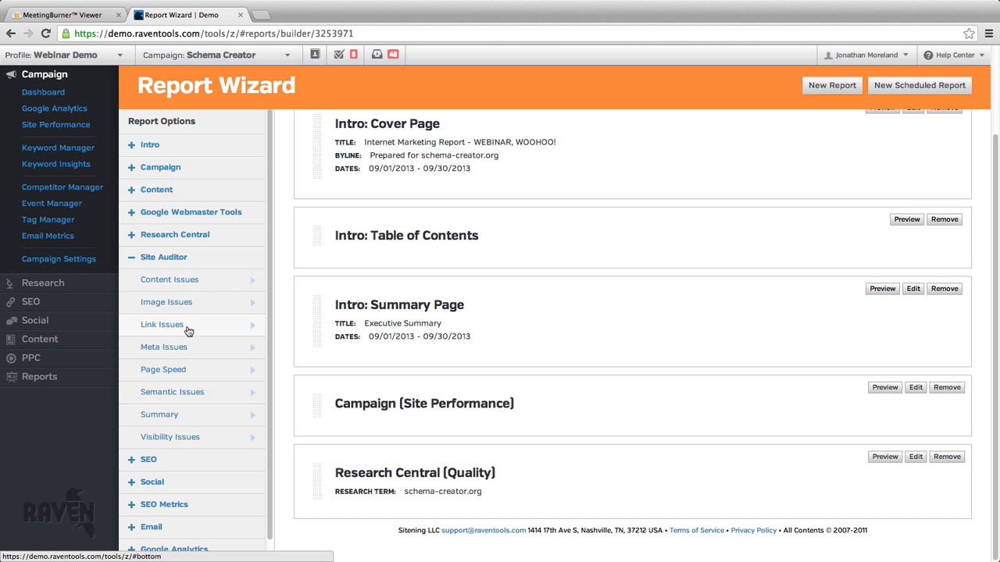
{"action": "left_click", "coordinate": [196, 415]}
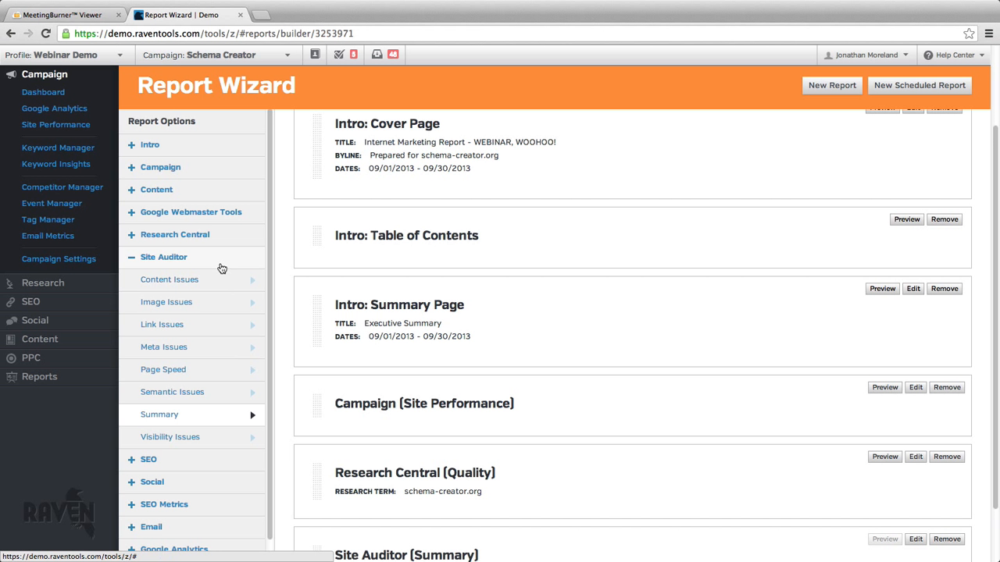
{"action": "left_click", "coordinate": [221, 264]}
{"action": "scroll", "coordinate": [500, 370], "scroll_direction": "down", "scroll_amount": 3}
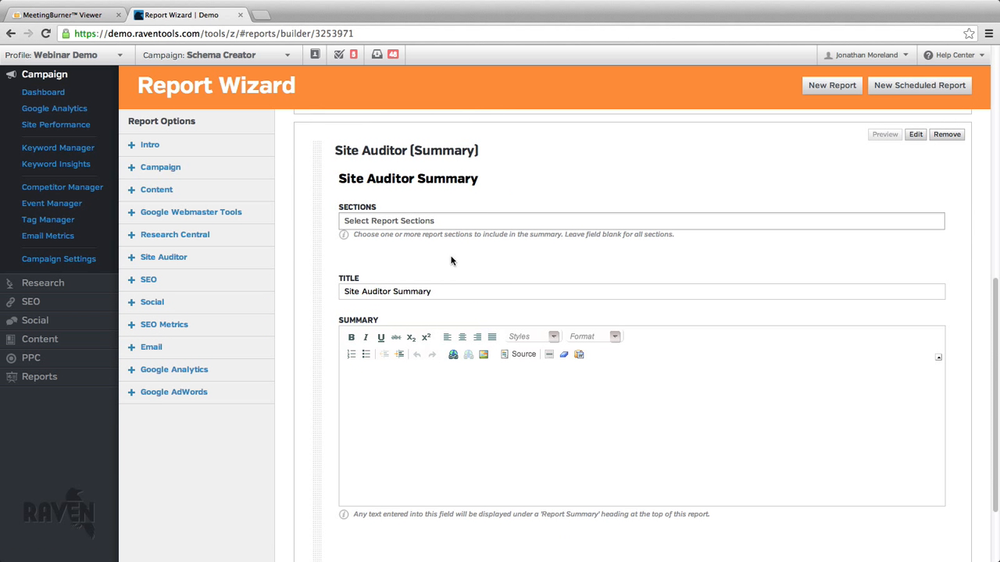
{"action": "left_click", "coordinate": [418, 222]}
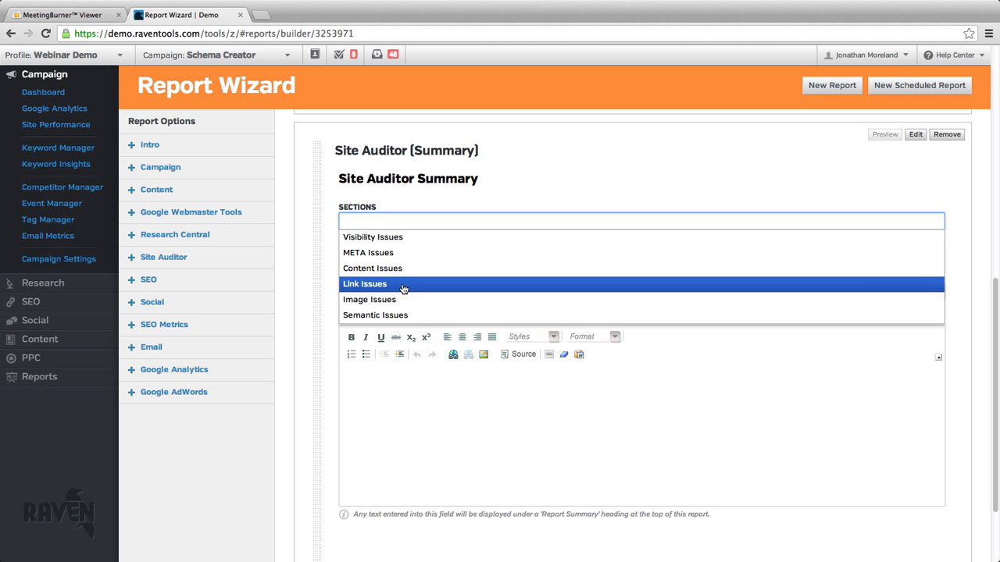
{"action": "left_click", "coordinate": [402, 284]}
{"action": "left_click", "coordinate": [438, 223]}
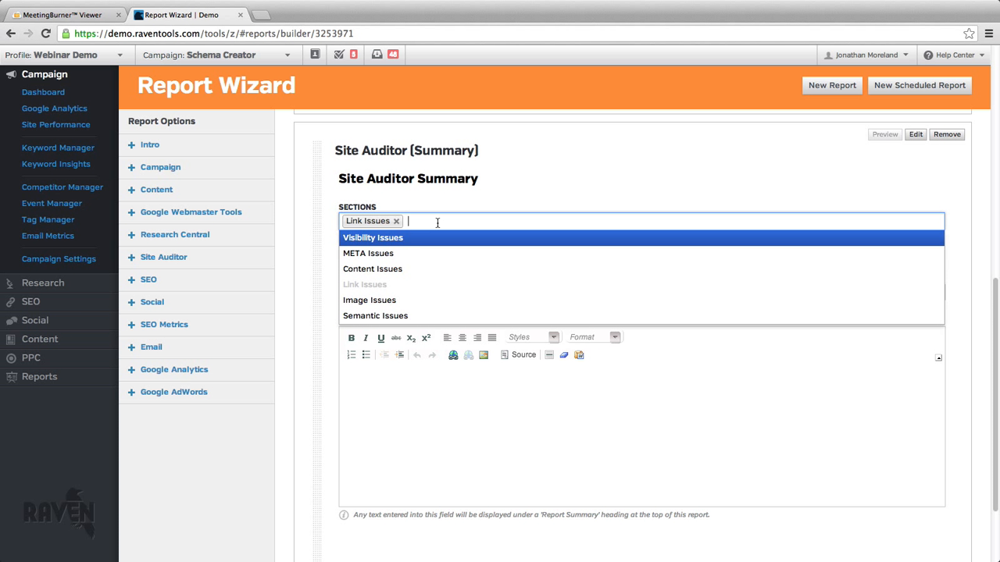
{"action": "left_click", "coordinate": [457, 267]}
{"action": "left_click", "coordinate": [513, 222]}
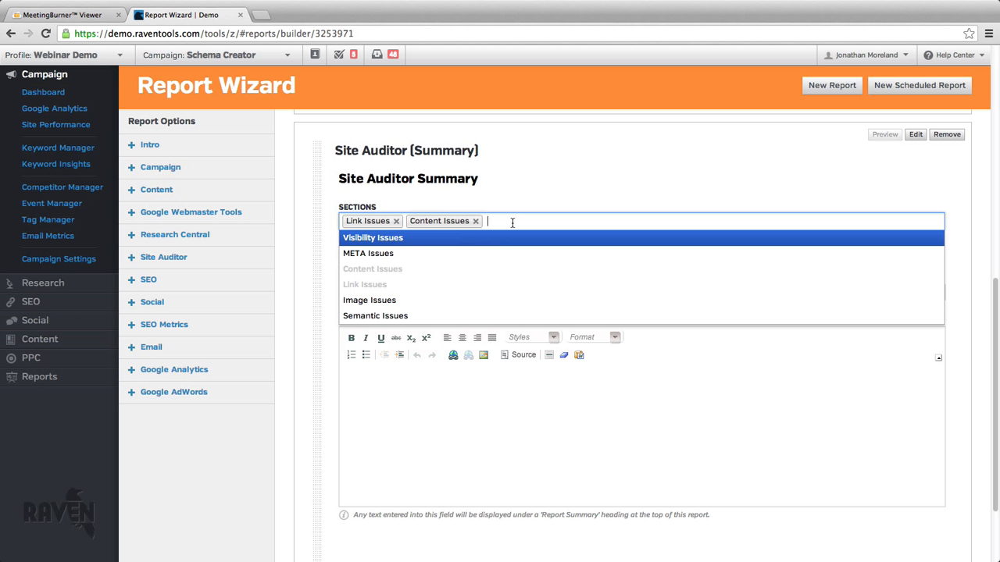
{"action": "left_click", "coordinate": [482, 258]}
Change the Site Auditor Summary's title to "CUSTOM AUDITOR PAGE TITLE".
{"action": "triple_click", "coordinate": [406, 294]}
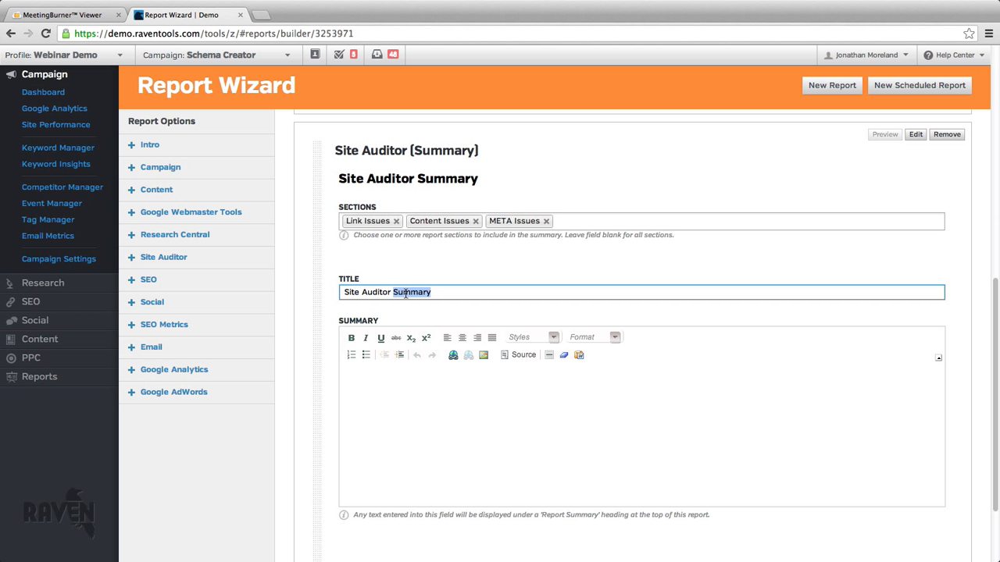
{"action": "type", "text": "CUSTOM AUD"}
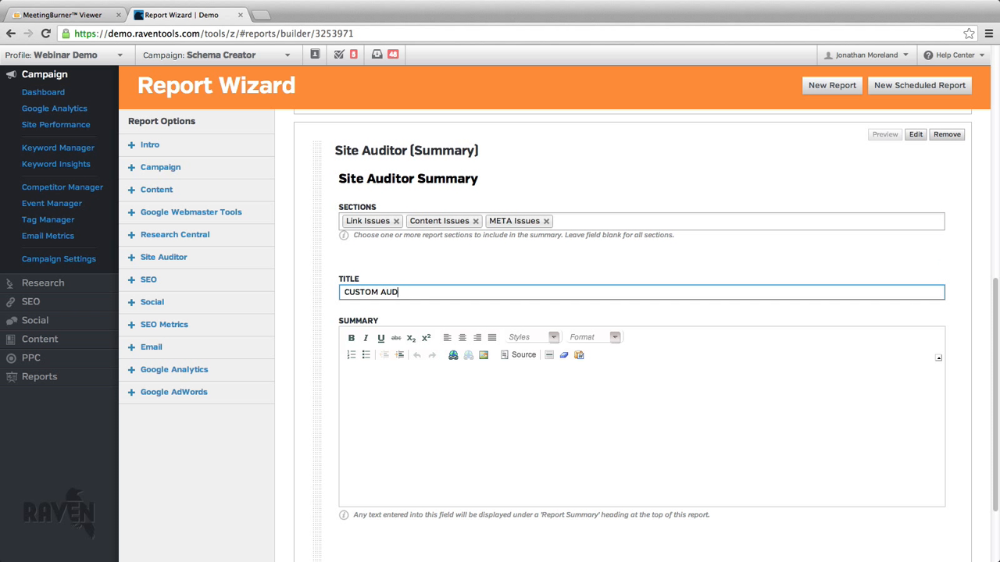
{"action": "type", "text": "ITOR PAGE TITLE"}
Enter "Our site is broken!" as the opening line of the Site Auditor module's summary text.
{"action": "left_click", "coordinate": [422, 404]}
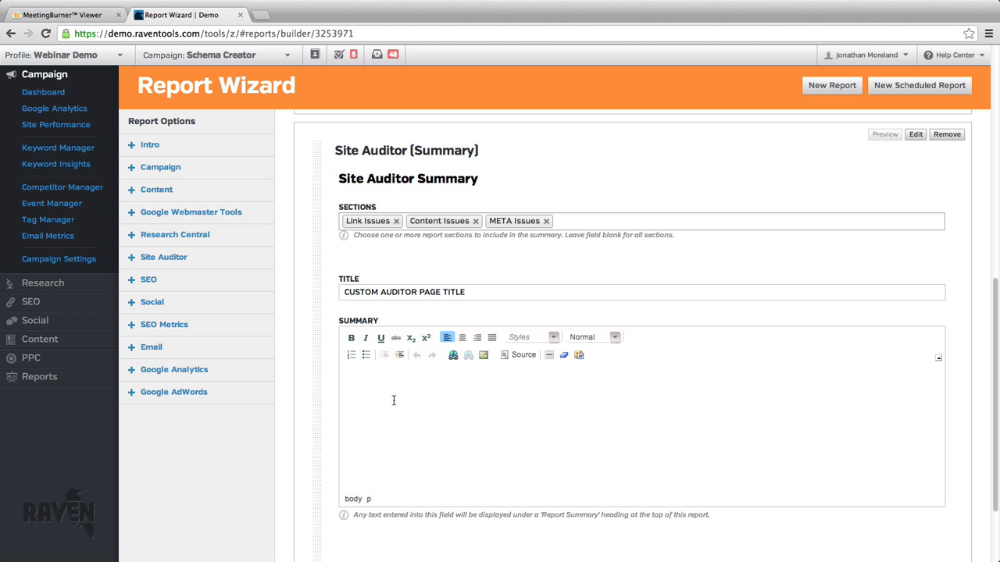
{"action": "type", "text": "Our site is broken!"}
Add a numbered list A, B, C, D, E below the summary line and save the Site Auditor module.
{"action": "left_click", "coordinate": [350, 356]}
{"action": "type", "text": "A 2. "}
{"action": "type", "text": "B"}
{"action": "key", "text": "Return"}
{"action": "type", "text": "C"}
{"action": "key", "text": "Return"}
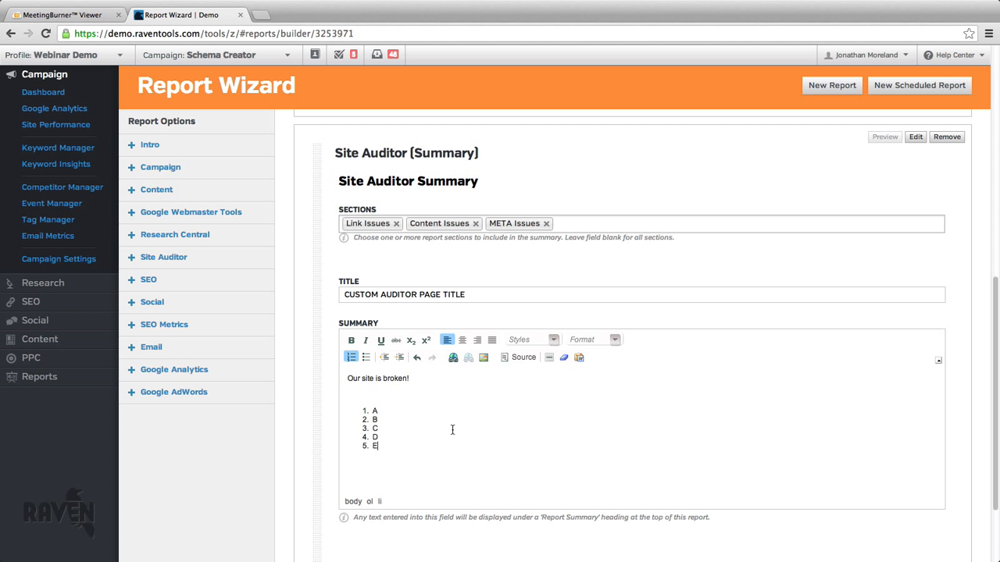
{"action": "scroll", "coordinate": [636, 447], "scroll_direction": "down", "scroll_amount": 2}
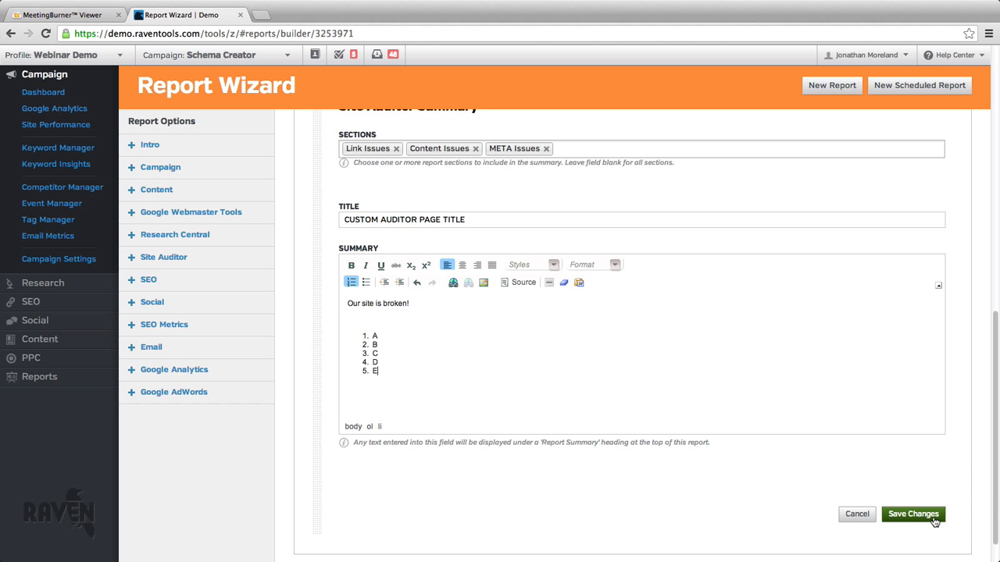
{"action": "left_click", "coordinate": [934, 520]}
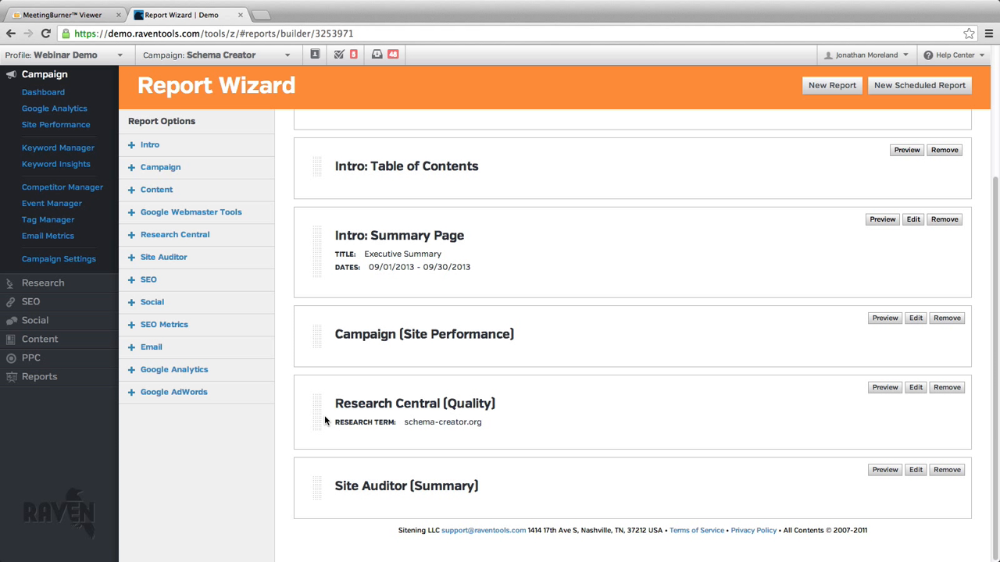
Add the SEO Keyword Ranking Report module without the Bing Avg Click Pos column and with Adv Comp directly after Keyword.
{"action": "left_click", "coordinate": [187, 281]}
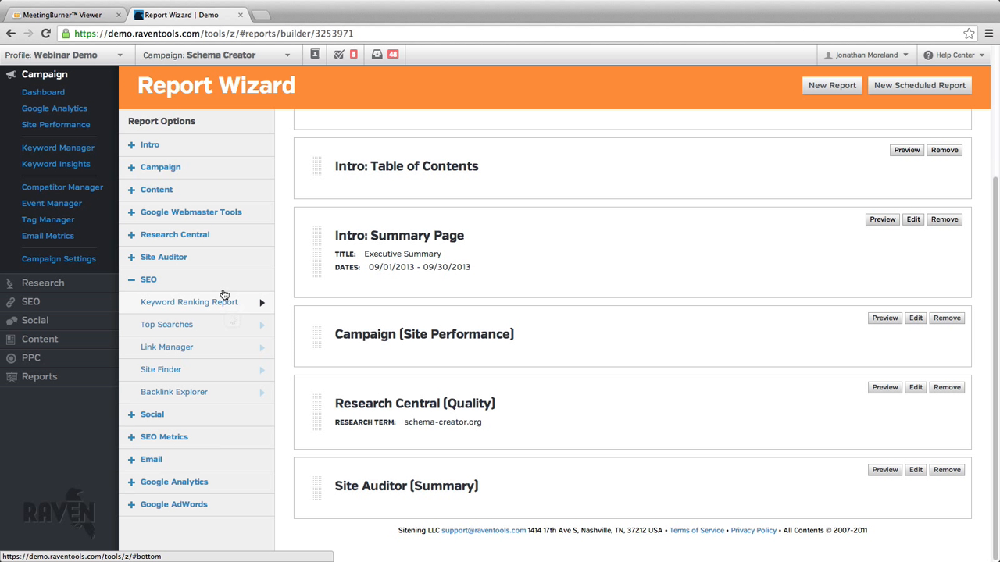
{"action": "left_click", "coordinate": [225, 295]}
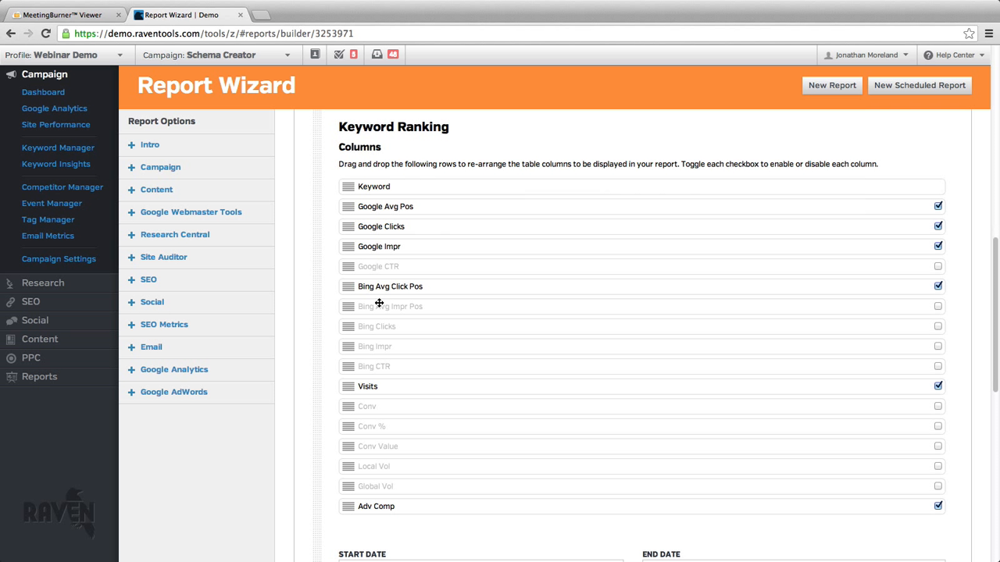
{"action": "left_click", "coordinate": [939, 286]}
{"action": "left_click_drag", "start_coordinate": [355, 509], "coordinate": [428, 217]}
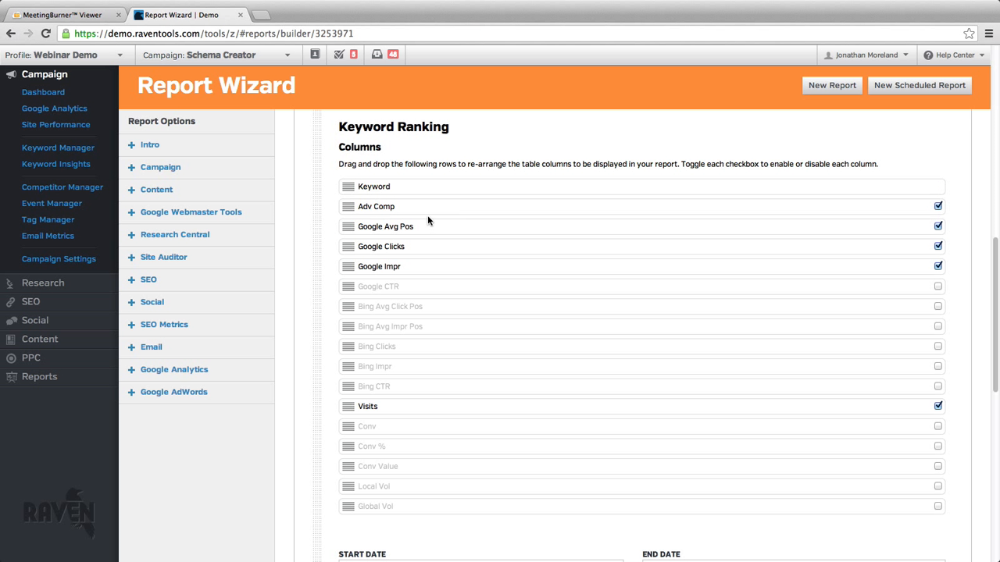
Disable the Google Clicks column, enable Conv, and place Conv and Visits in that order directly after Keyword.
{"action": "left_click", "coordinate": [939, 246]}
{"action": "left_click", "coordinate": [938, 426]}
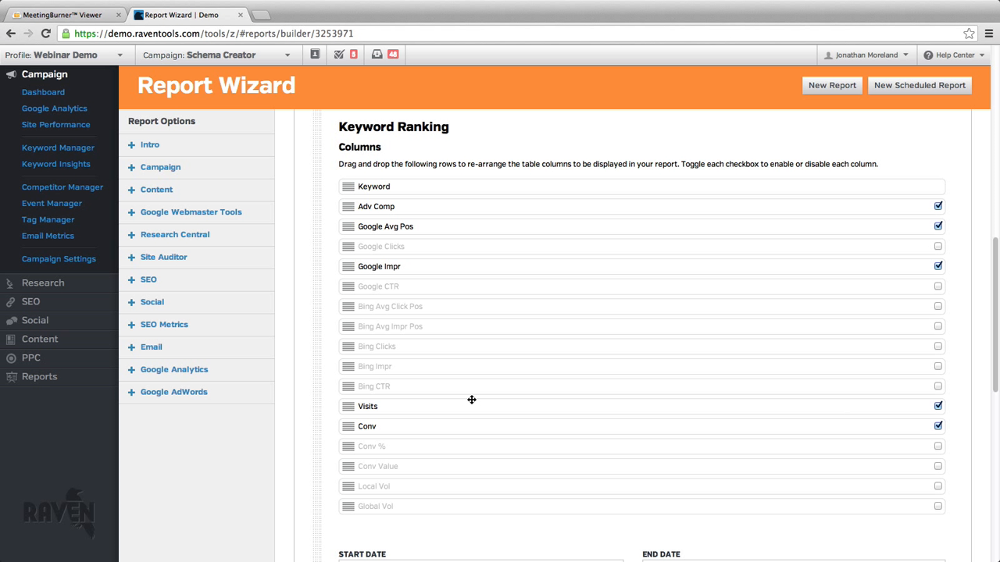
{"action": "left_click_drag", "start_coordinate": [346, 426], "coordinate": [412, 200]}
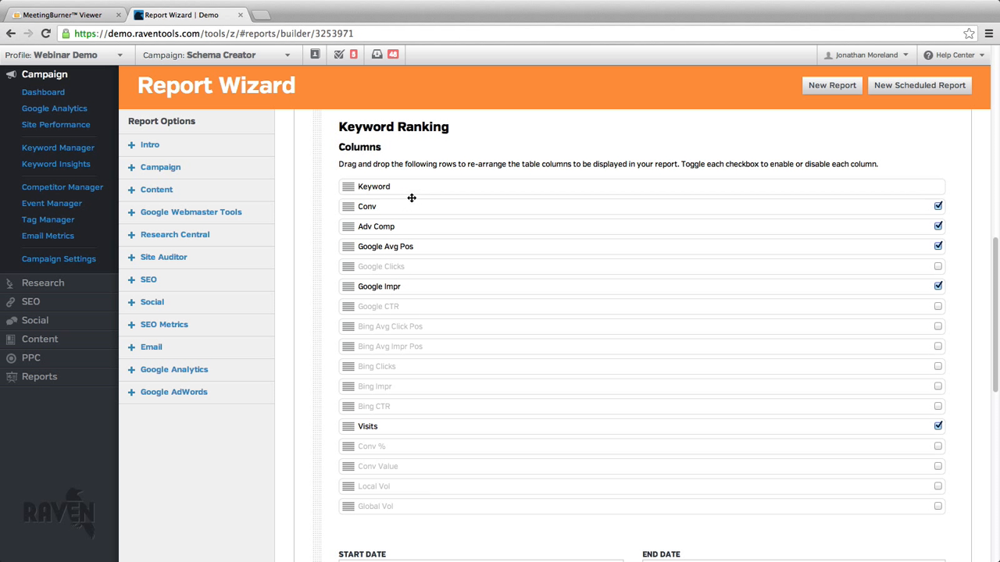
{"action": "left_click_drag", "start_coordinate": [346, 427], "coordinate": [397, 224]}
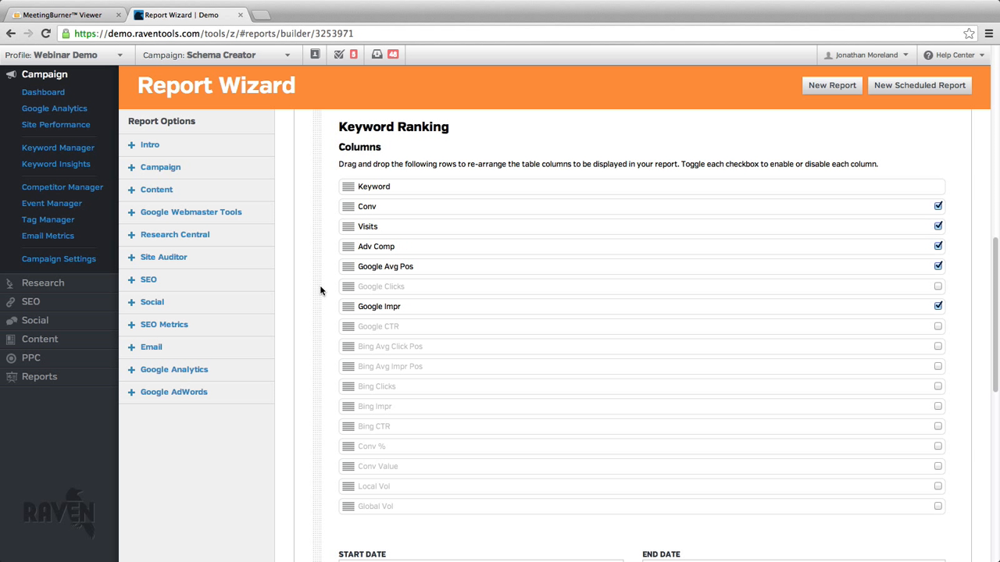
Set the Keyword Ranking module's start date to 08/01/2013 and its end date to 08/30/2013.
{"action": "scroll", "coordinate": [310, 295], "scroll_direction": "down", "scroll_amount": 5}
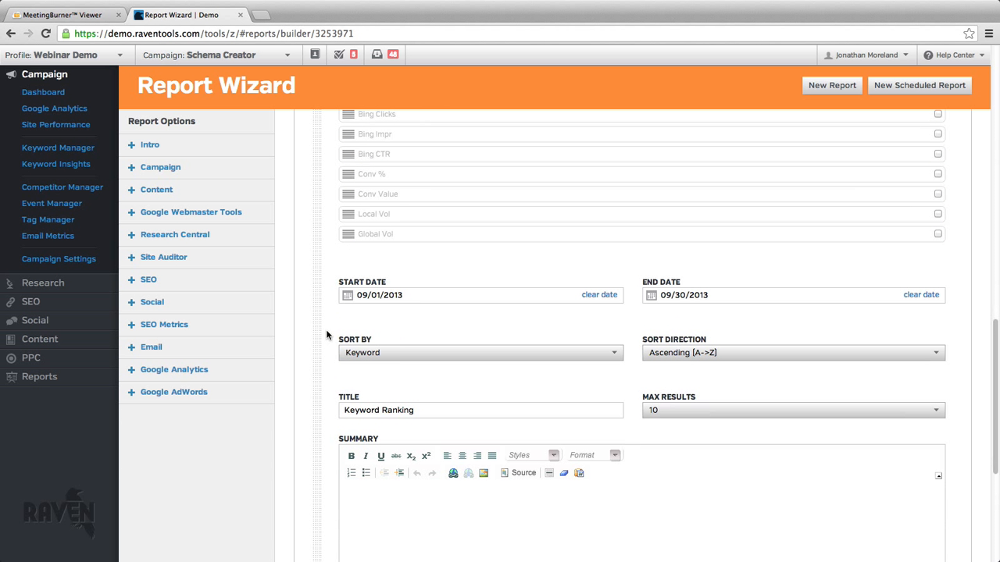
{"action": "left_click", "coordinate": [494, 298]}
{"action": "left_click", "coordinate": [349, 314]}
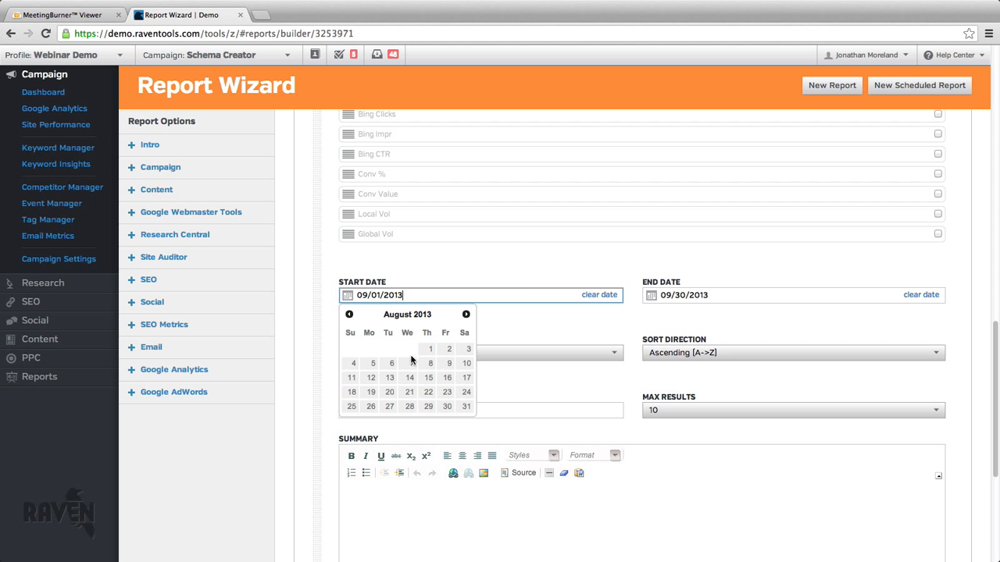
{"action": "left_click", "coordinate": [432, 350]}
{"action": "left_click", "coordinate": [655, 300]}
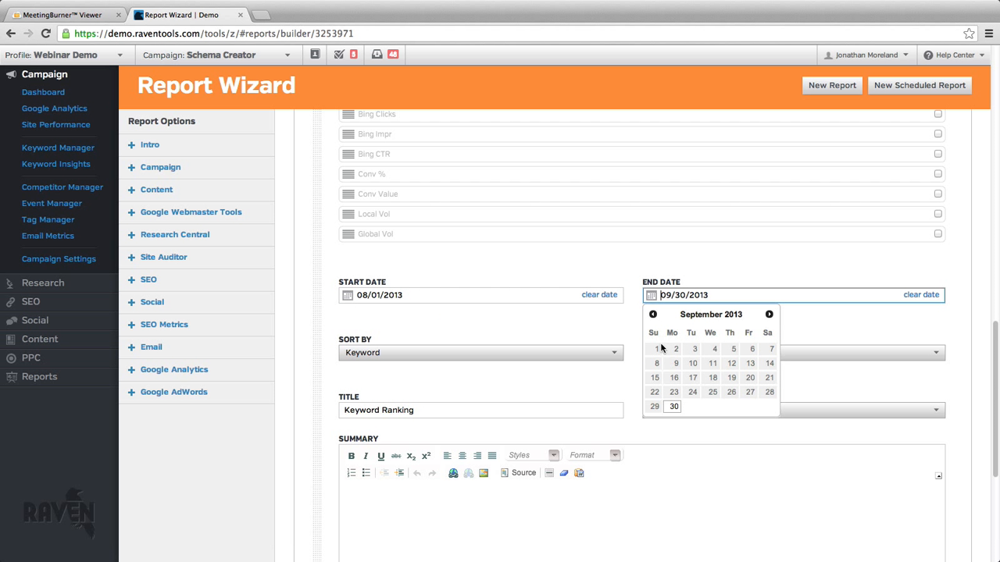
{"action": "left_click", "coordinate": [654, 315]}
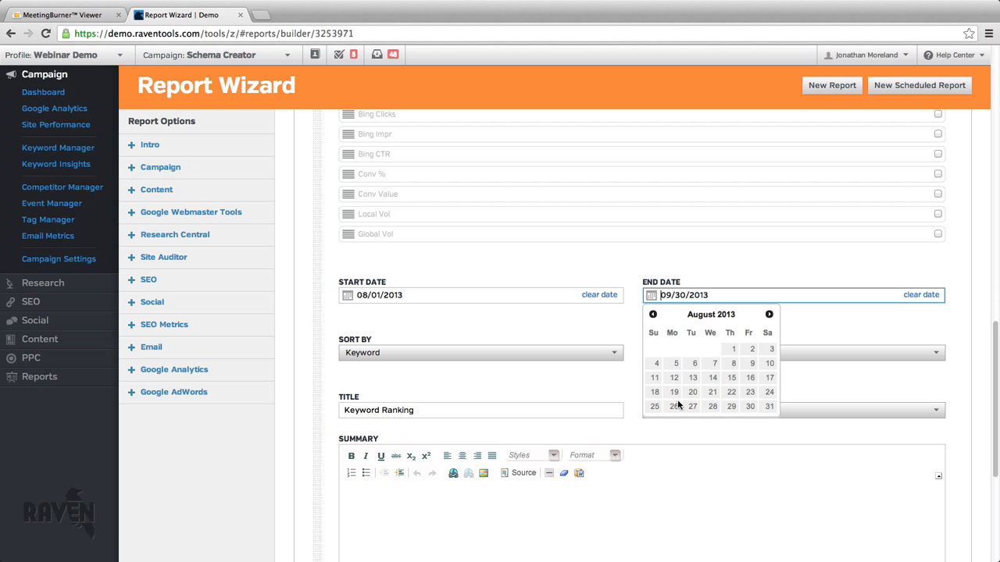
{"action": "left_click", "coordinate": [749, 407]}
Check the Keyword Ranking module's sorting options and set its maximum results to 25.
{"action": "left_click", "coordinate": [543, 353]}
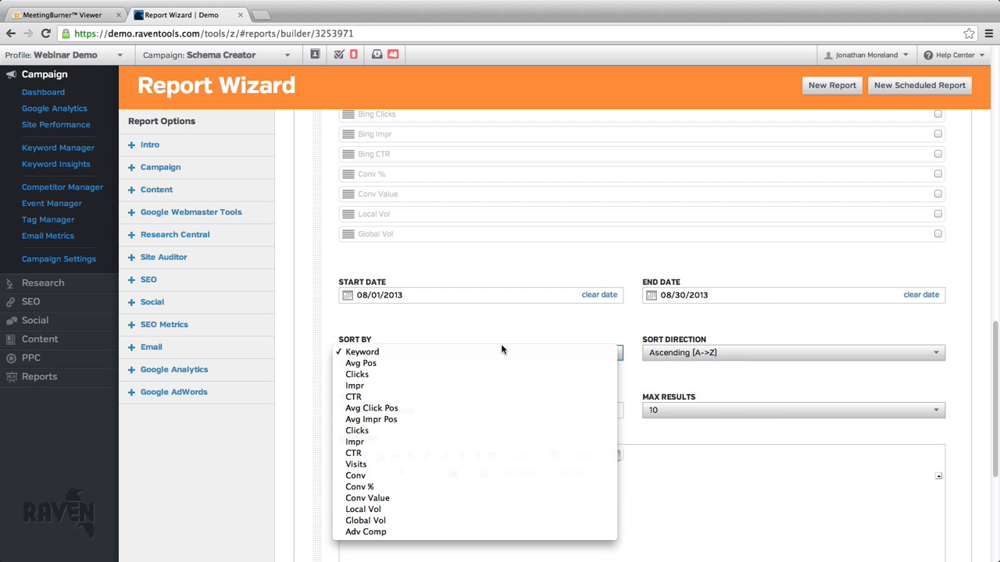
{"action": "left_click", "coordinate": [536, 322]}
{"action": "scroll", "coordinate": [538, 320], "scroll_direction": "down", "scroll_amount": 3}
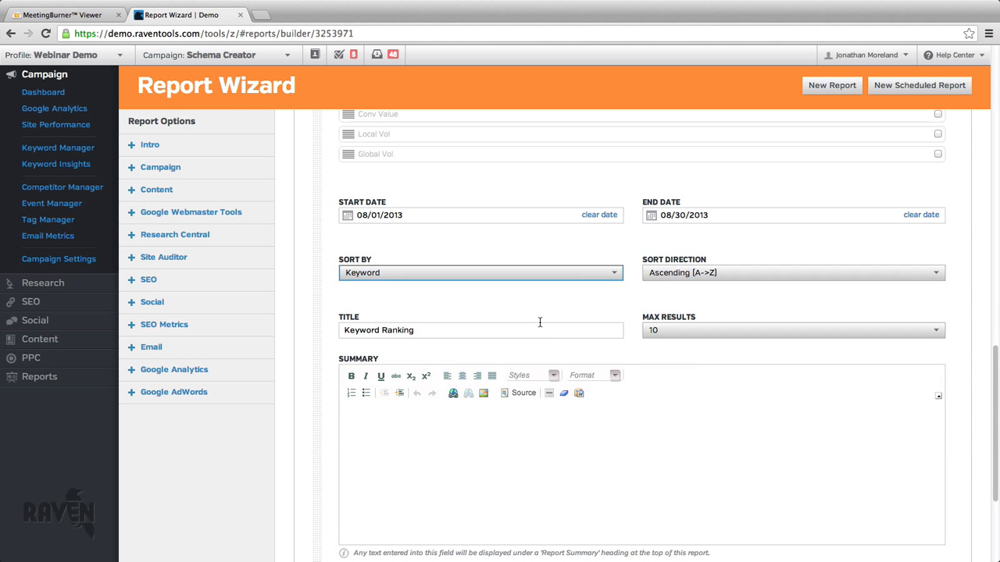
{"action": "left_click", "coordinate": [670, 311]}
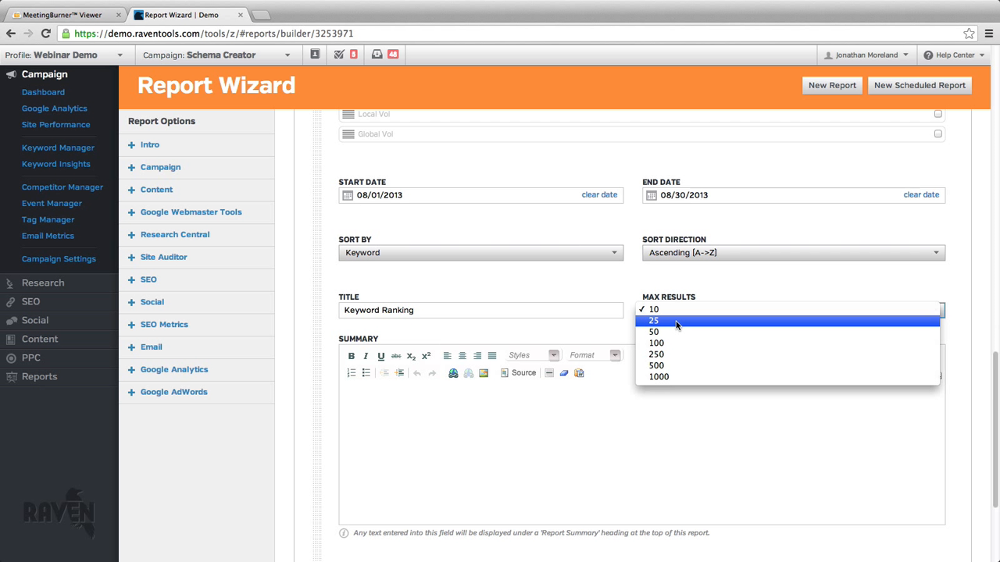
{"action": "left_click", "coordinate": [677, 325]}
Filter the Keyword Ranking module by "Avg Position - Ranks in top 10" and save the module.
{"action": "scroll", "coordinate": [594, 375], "scroll_direction": "down", "scroll_amount": 5}
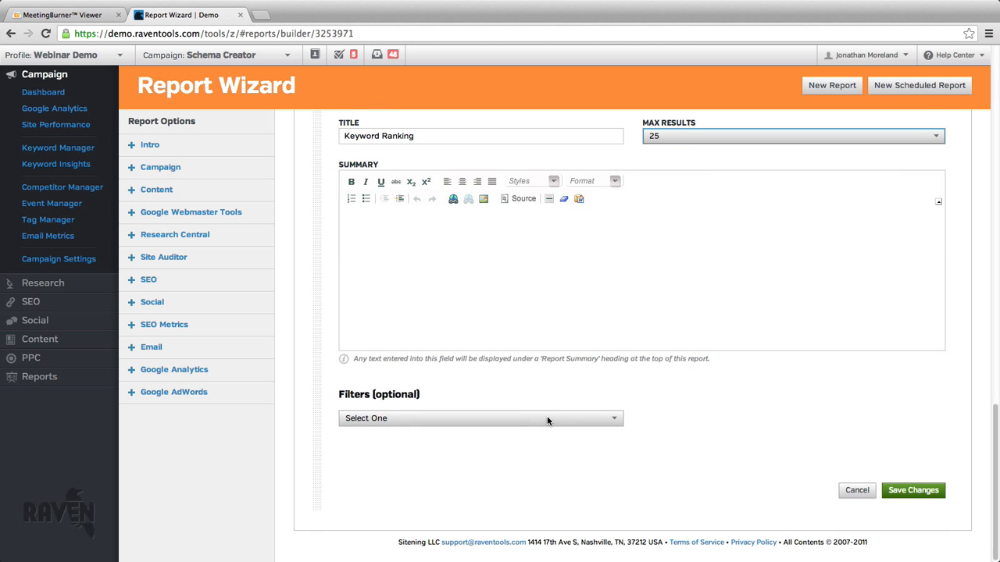
{"action": "left_click", "coordinate": [547, 417]}
{"action": "scroll", "coordinate": [546, 422], "scroll_direction": "down", "scroll_amount": 1}
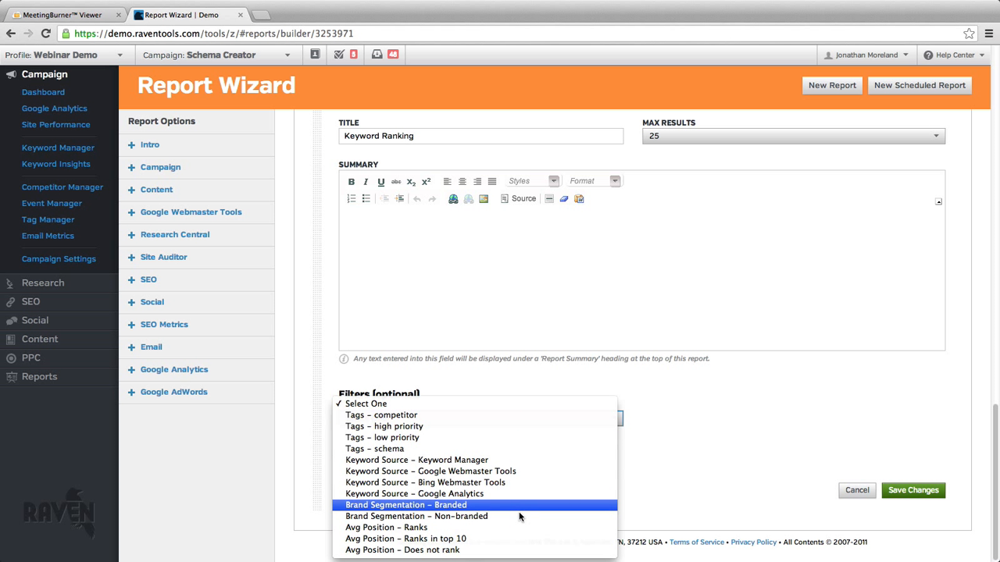
{"action": "left_click", "coordinate": [514, 539]}
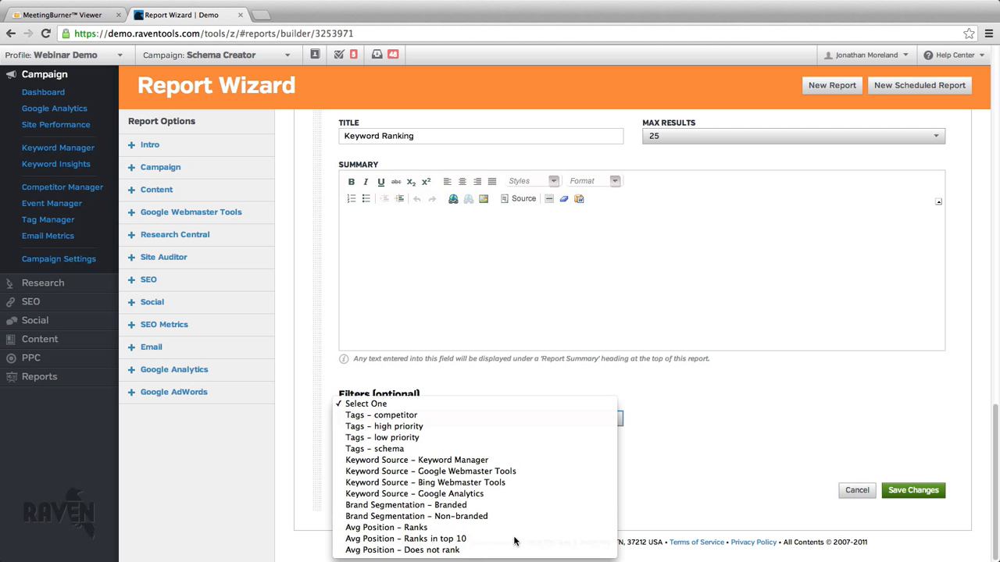
{"action": "scroll", "coordinate": [738, 449], "scroll_direction": "up", "scroll_amount": 2}
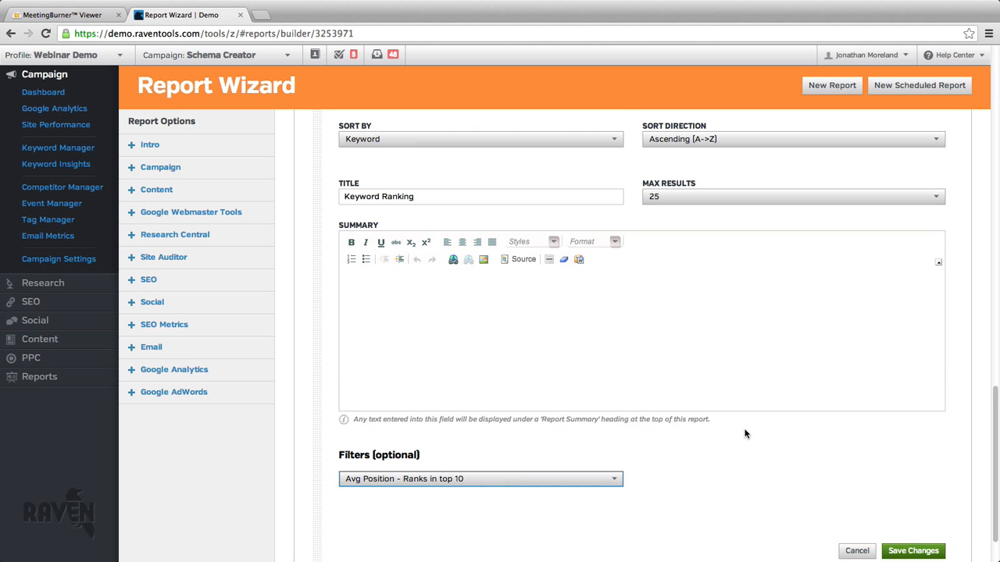
{"action": "left_click", "coordinate": [909, 550]}
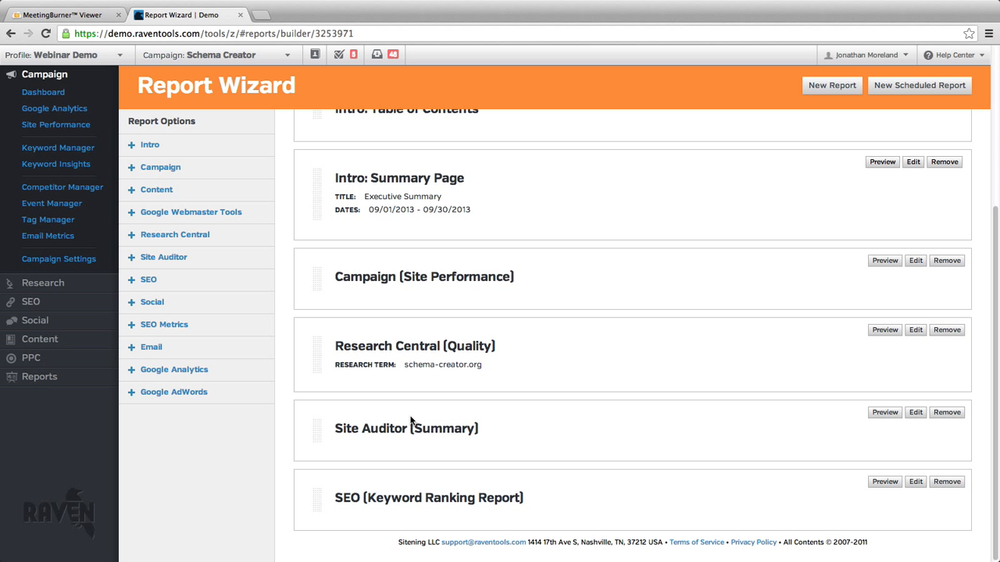
Add a Social Twitter module for the RavenTools account and save it.
{"action": "left_click", "coordinate": [224, 306]}
{"action": "left_click", "coordinate": [232, 327]}
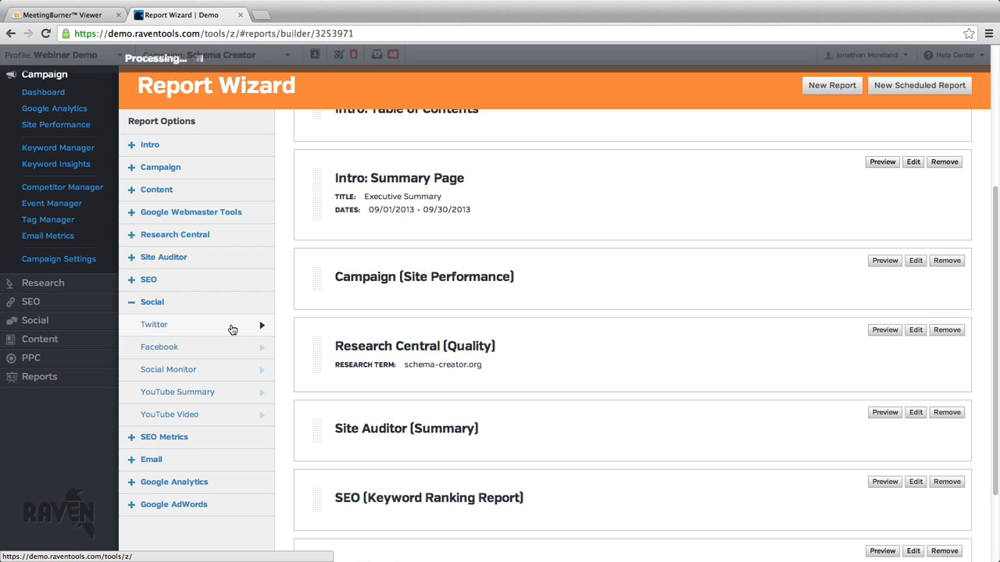
{"action": "scroll", "coordinate": [395, 336], "scroll_direction": "down", "scroll_amount": 1}
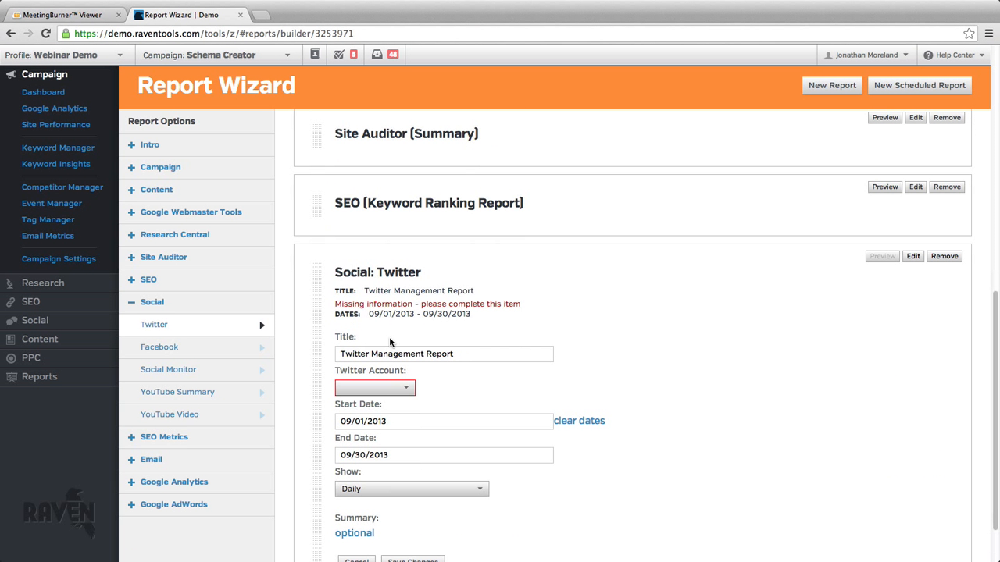
{"action": "left_click", "coordinate": [388, 388]}
{"action": "left_click", "coordinate": [381, 423]}
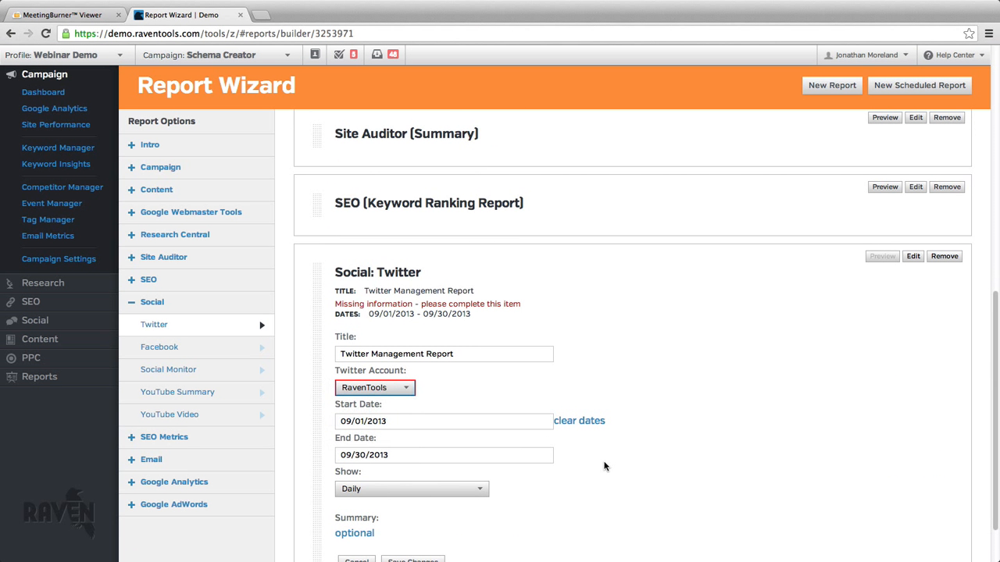
{"action": "scroll", "coordinate": [607, 469], "scroll_direction": "down", "scroll_amount": 2}
{"action": "left_click", "coordinate": [438, 512]}
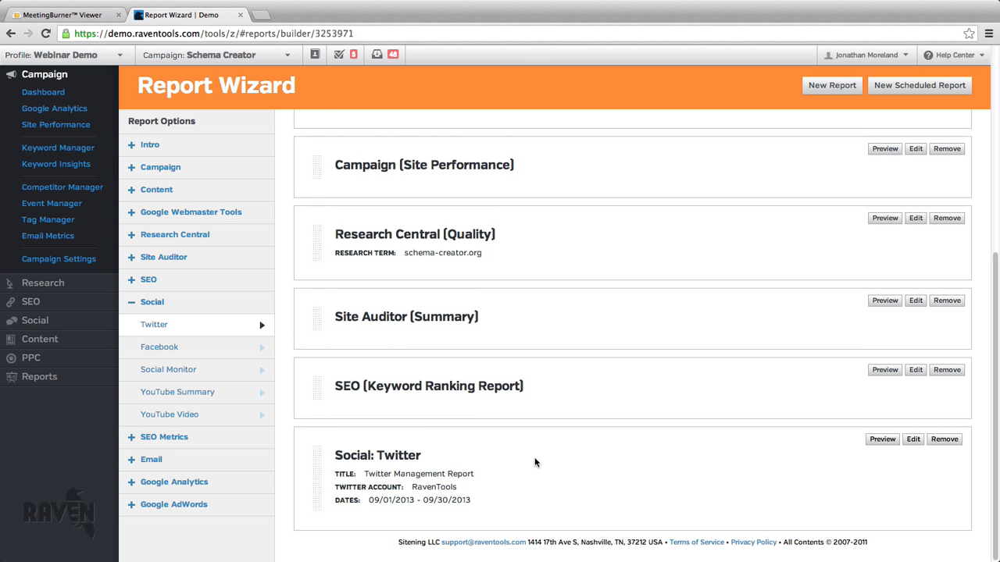
Add a second Social Twitter module for the RavenJon account and save it.
{"action": "left_click", "coordinate": [213, 329]}
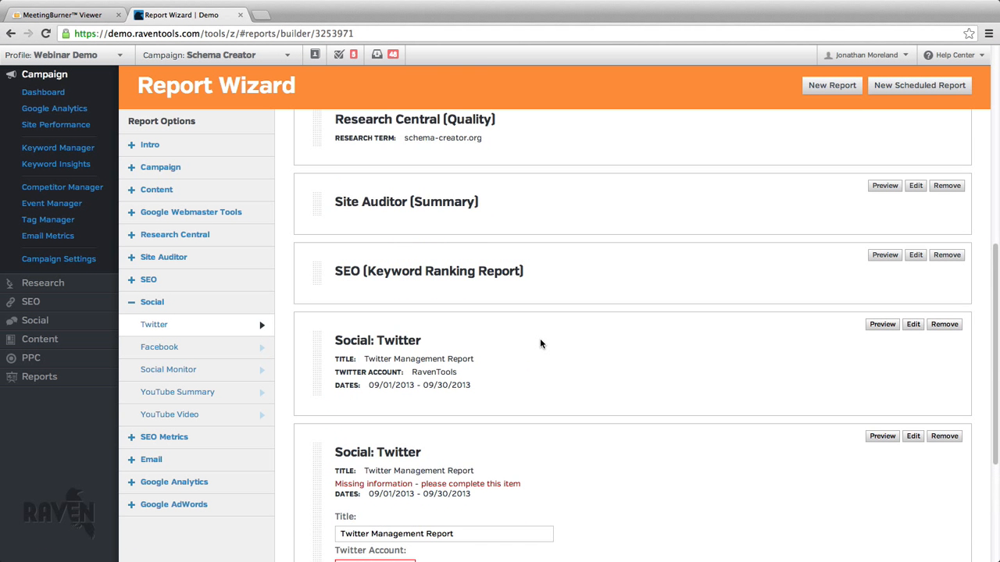
{"action": "left_click", "coordinate": [407, 372]}
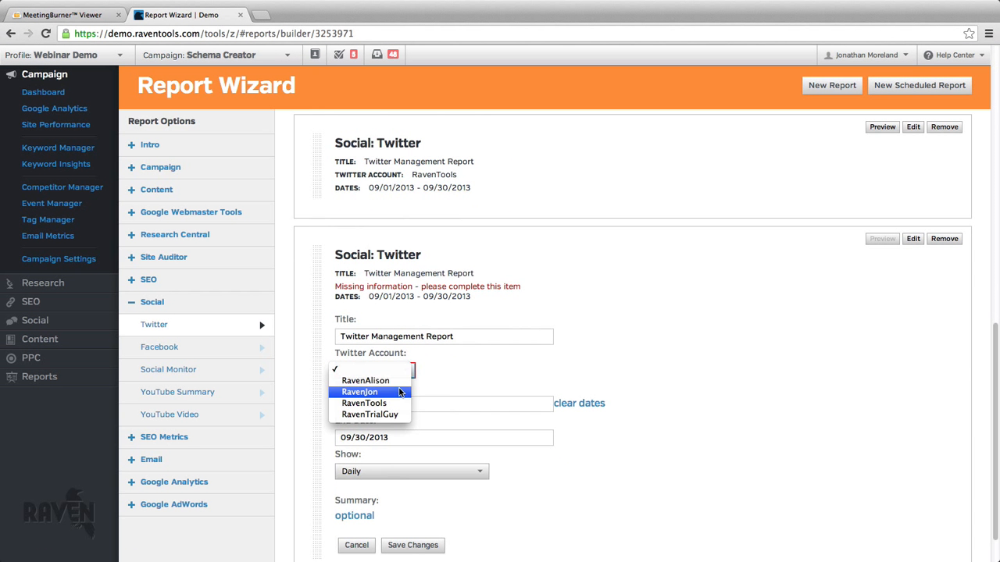
{"action": "left_click", "coordinate": [400, 393]}
{"action": "scroll", "coordinate": [566, 391], "scroll_direction": "down", "scroll_amount": 2}
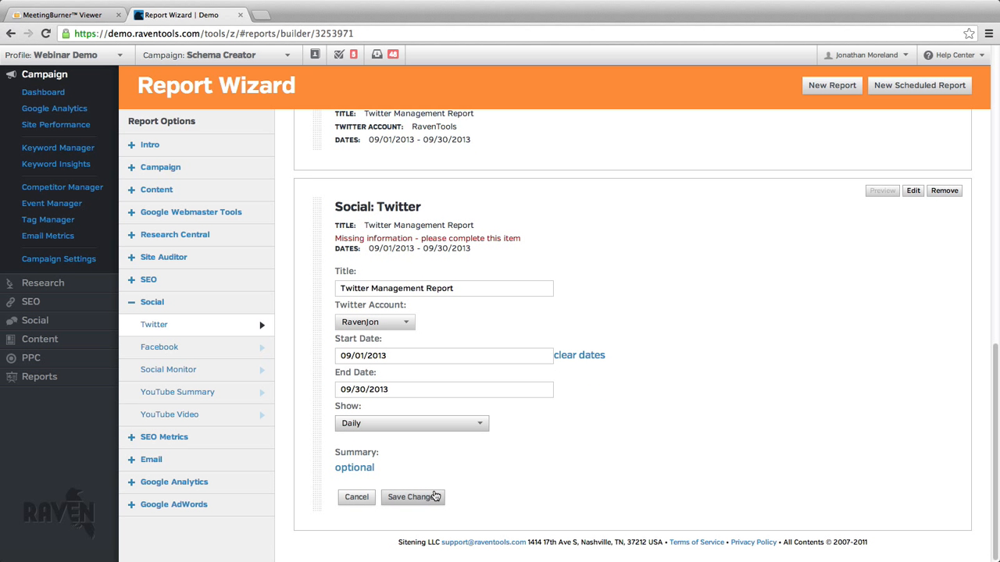
{"action": "left_click", "coordinate": [435, 497]}
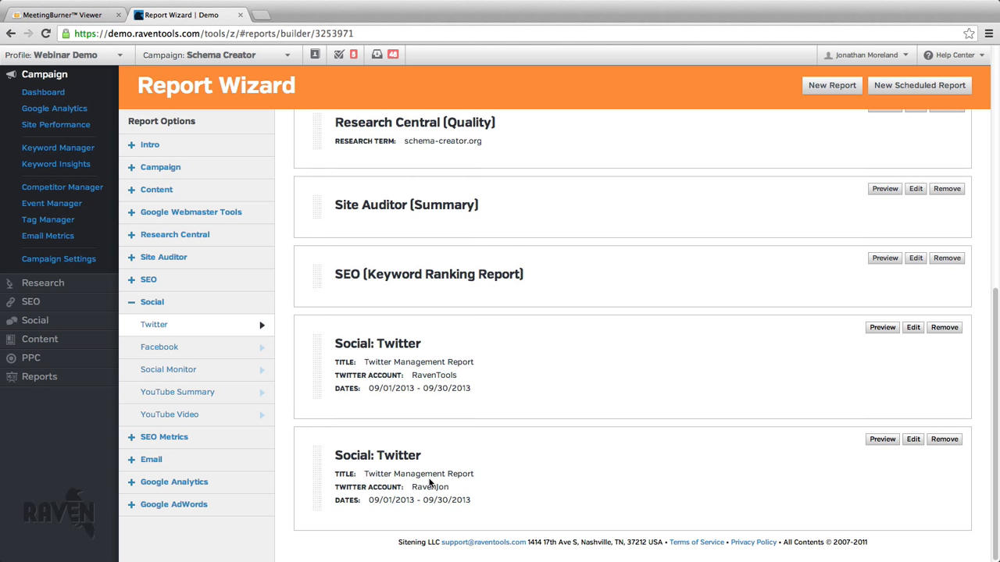
Add a Social Monitor module to the report and choose Preds as its search.
{"action": "left_click", "coordinate": [231, 377]}
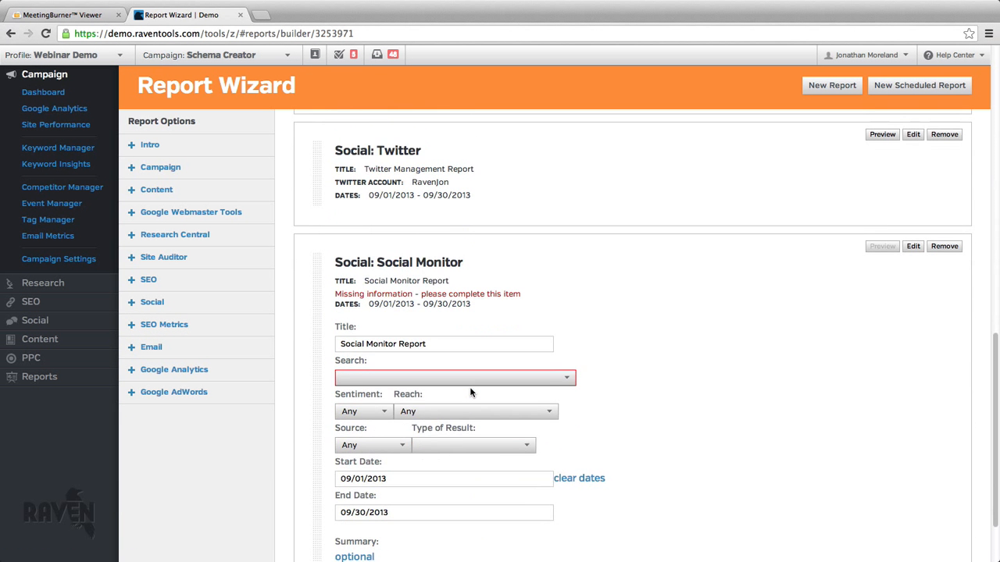
{"action": "left_click", "coordinate": [408, 336]}
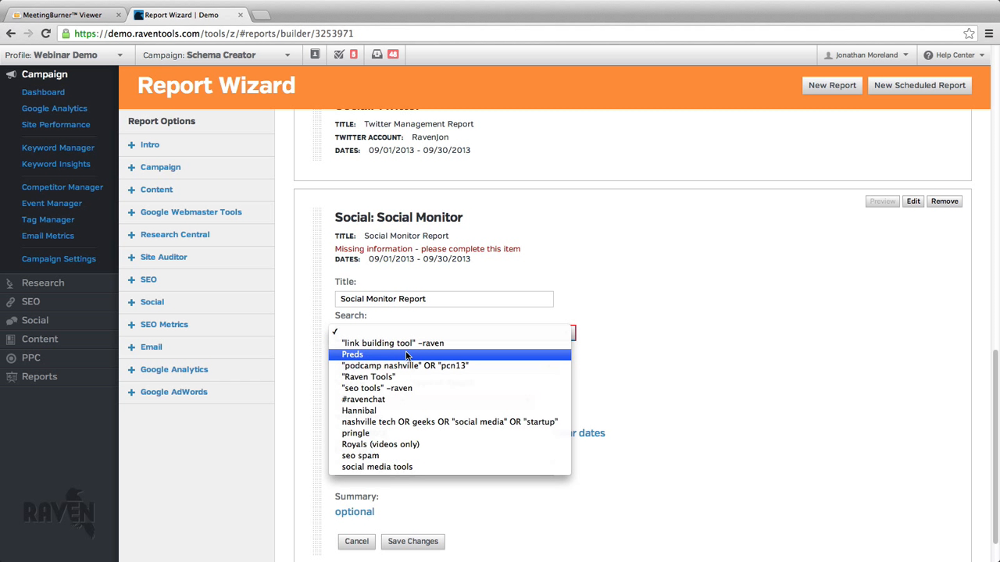
{"action": "left_click", "coordinate": [406, 356]}
Examine the available Sentiment, Reach, Source and Type of Result options of the Social Monitor module.
{"action": "left_click", "coordinate": [366, 366]}
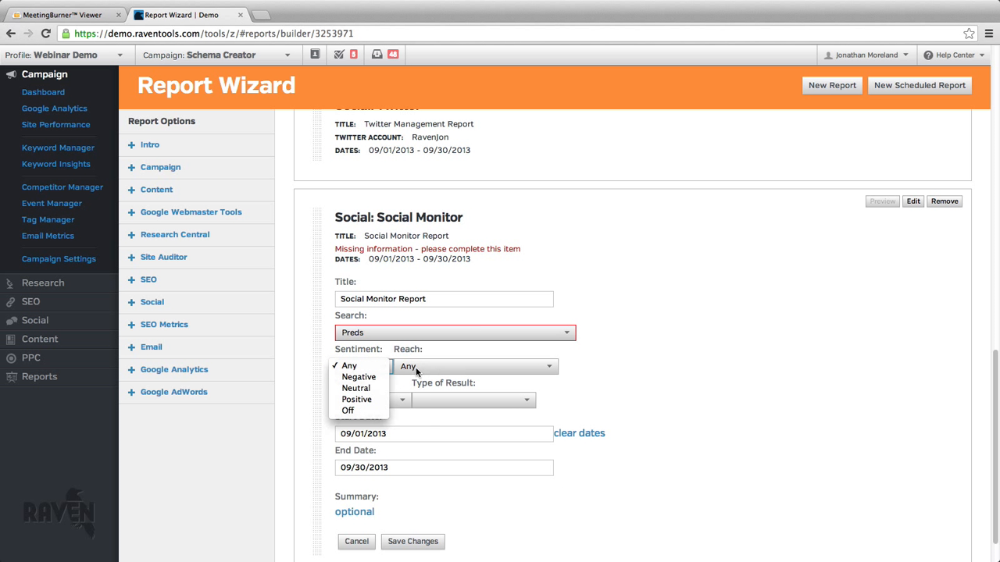
{"action": "left_click", "coordinate": [416, 372]}
{"action": "left_click", "coordinate": [438, 367]}
{"action": "left_click", "coordinate": [438, 368]}
{"action": "left_click", "coordinate": [353, 398]}
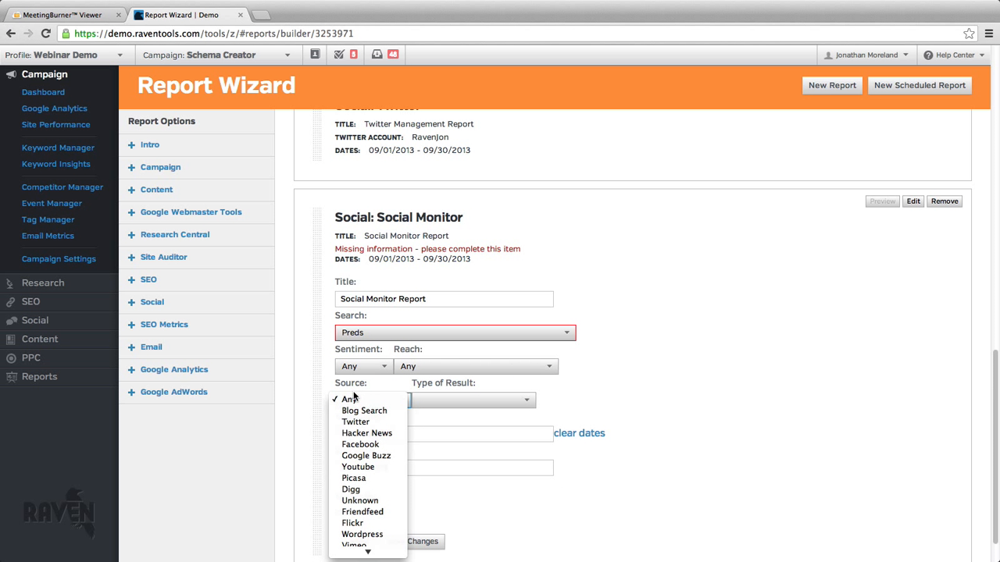
{"action": "left_click", "coordinate": [437, 400]}
{"action": "left_click", "coordinate": [442, 400]}
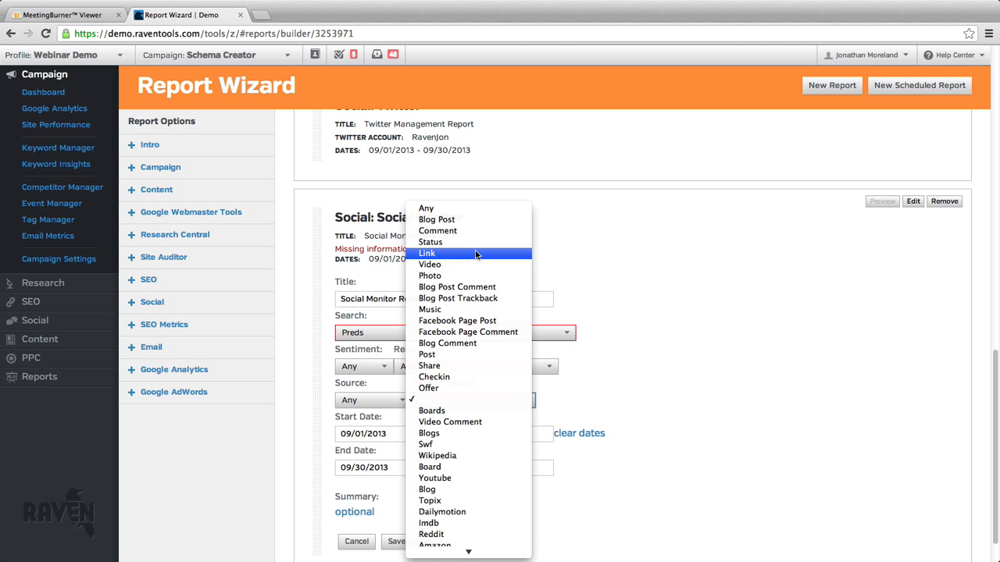
{"action": "left_click", "coordinate": [646, 377]}
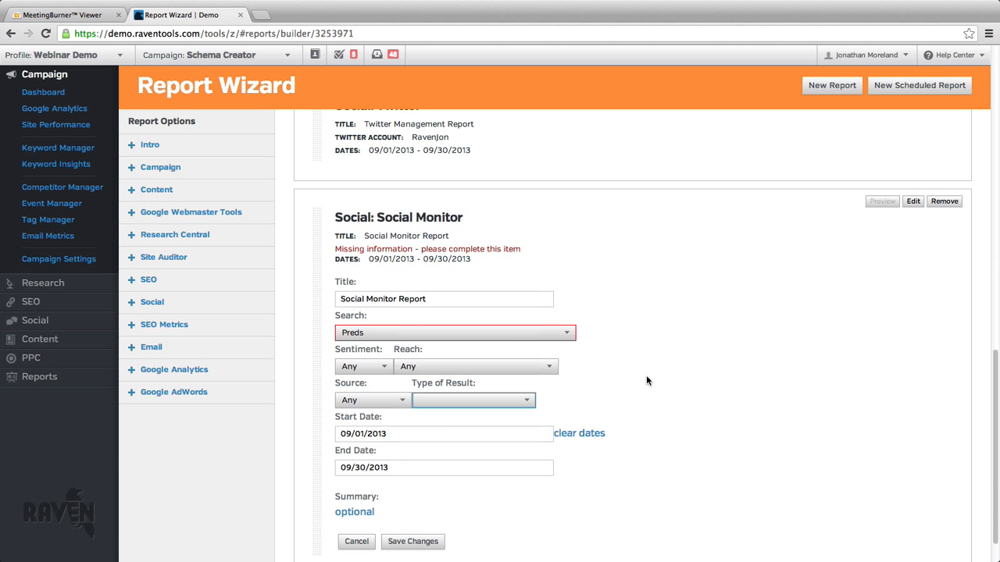
Set the Social Monitor module's end date to 09/09/2013 and try to save the module.
{"action": "scroll", "coordinate": [461, 422], "scroll_direction": "down", "scroll_amount": 2}
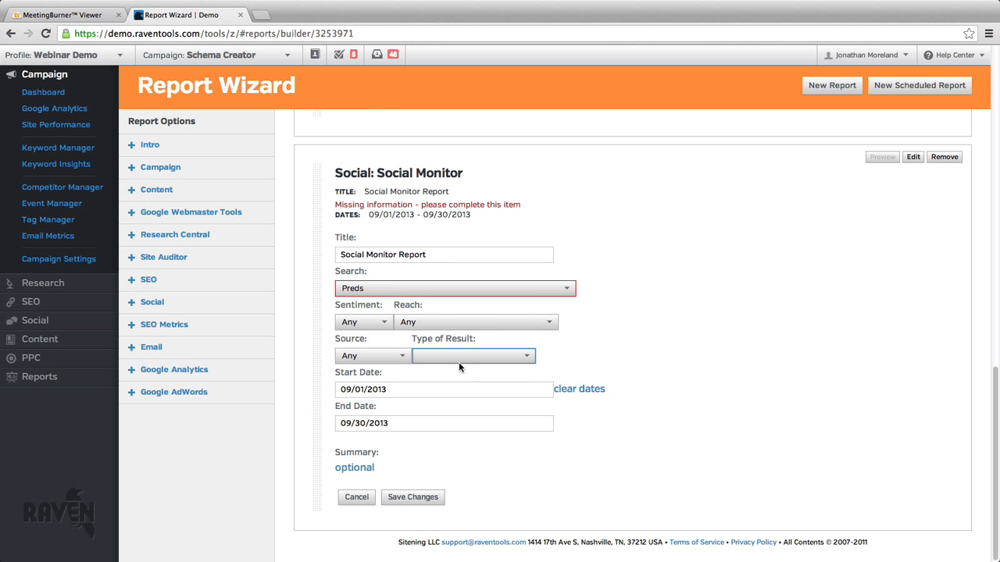
{"action": "left_click", "coordinate": [446, 422]}
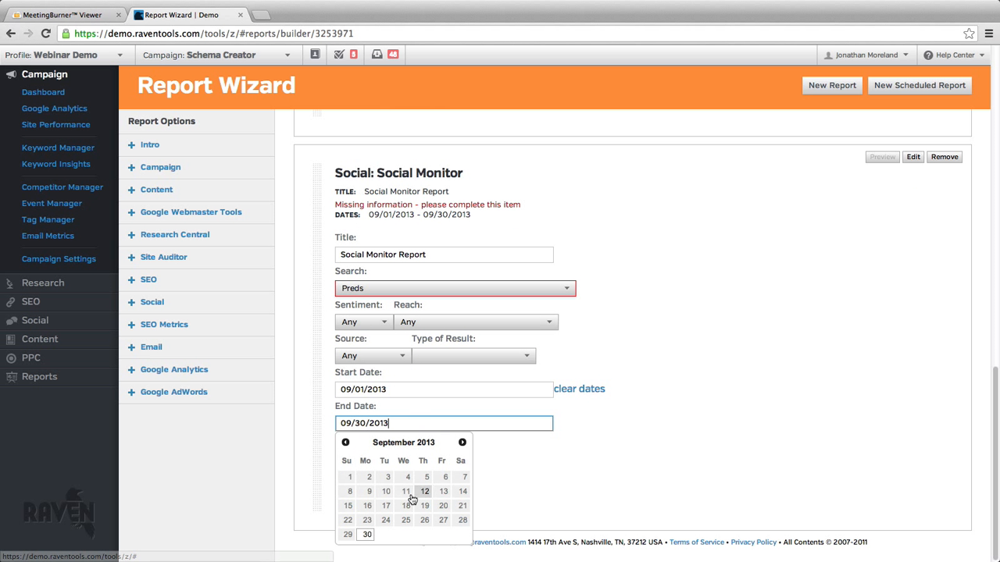
{"action": "left_click", "coordinate": [369, 492]}
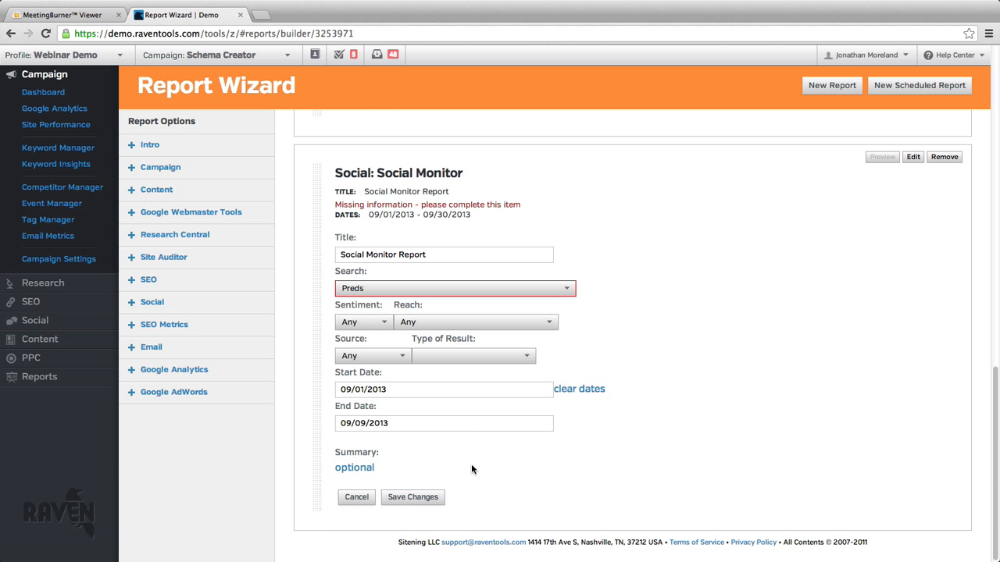
{"action": "left_click", "coordinate": [410, 504]}
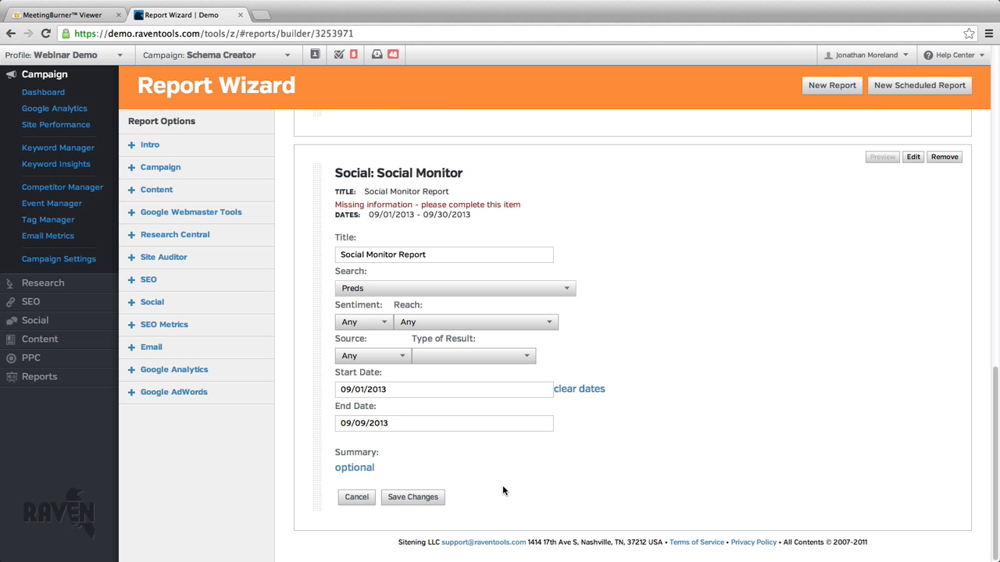
Recheck the Social Monitor module's settings and reload the report builder page.
{"action": "scroll", "coordinate": [552, 465], "scroll_direction": "up", "scroll_amount": 1}
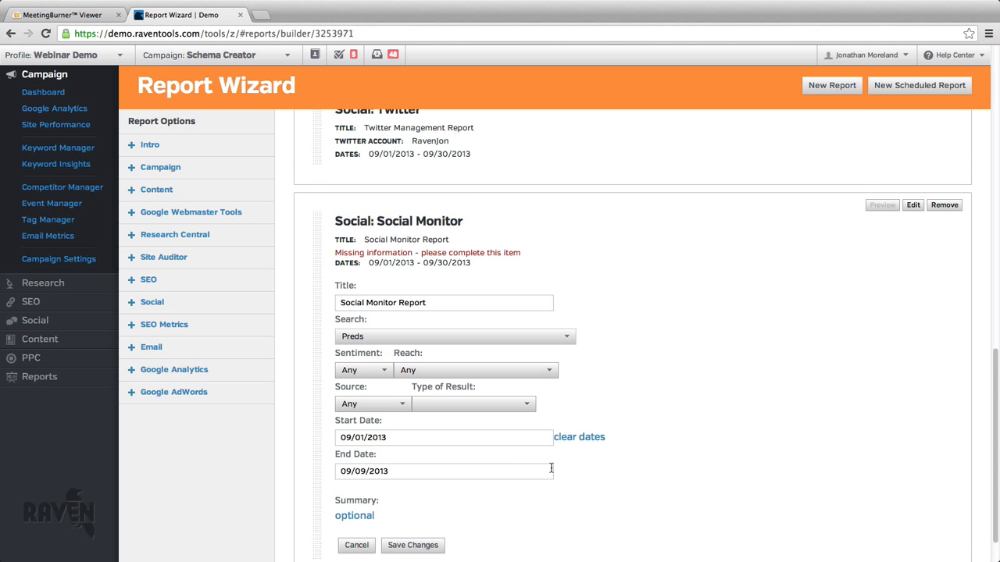
{"action": "scroll", "coordinate": [518, 406], "scroll_direction": "down", "scroll_amount": 1}
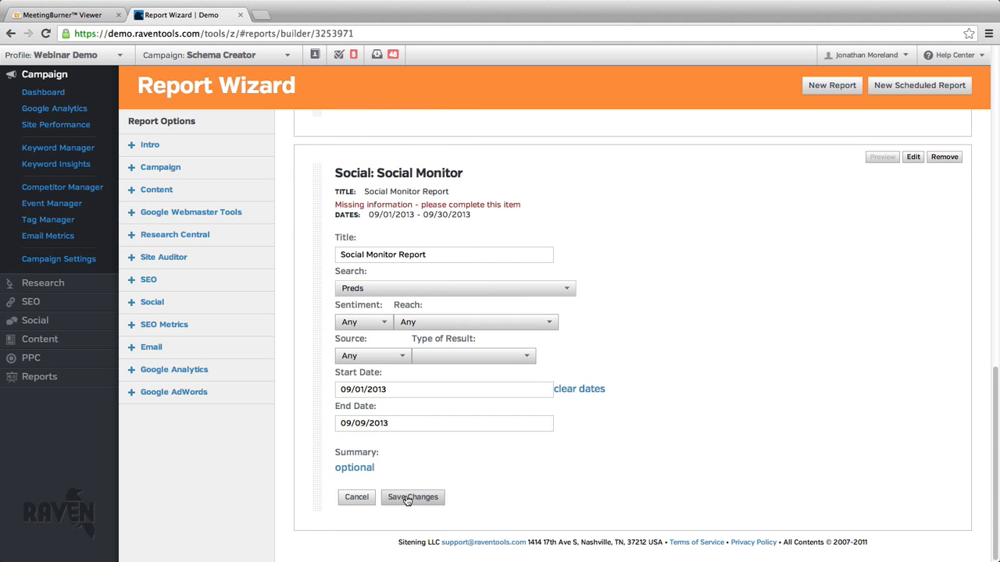
{"action": "scroll", "coordinate": [315, 411], "scroll_direction": "up", "scroll_amount": 2}
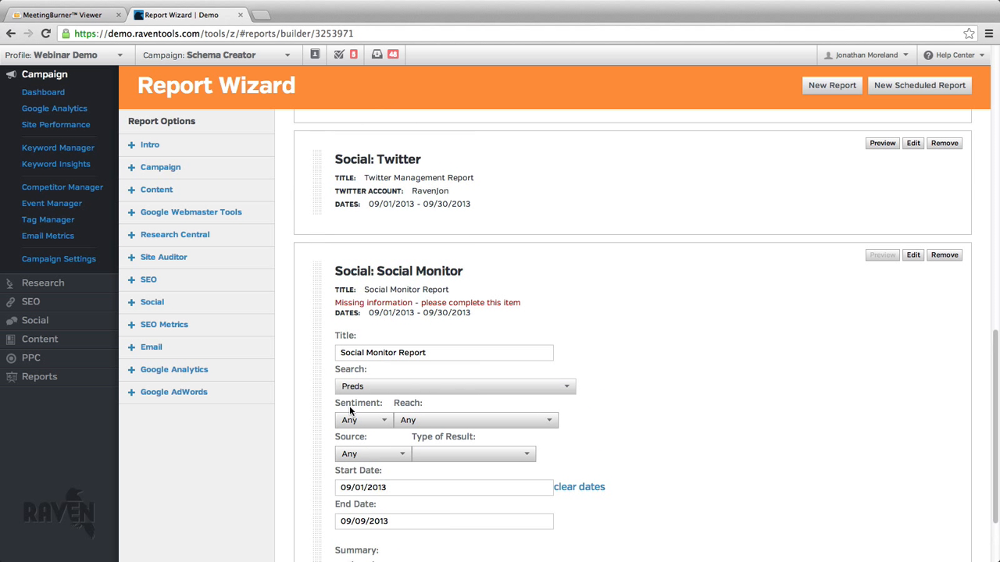
{"action": "scroll", "coordinate": [349, 406], "scroll_direction": "down", "scroll_amount": 2}
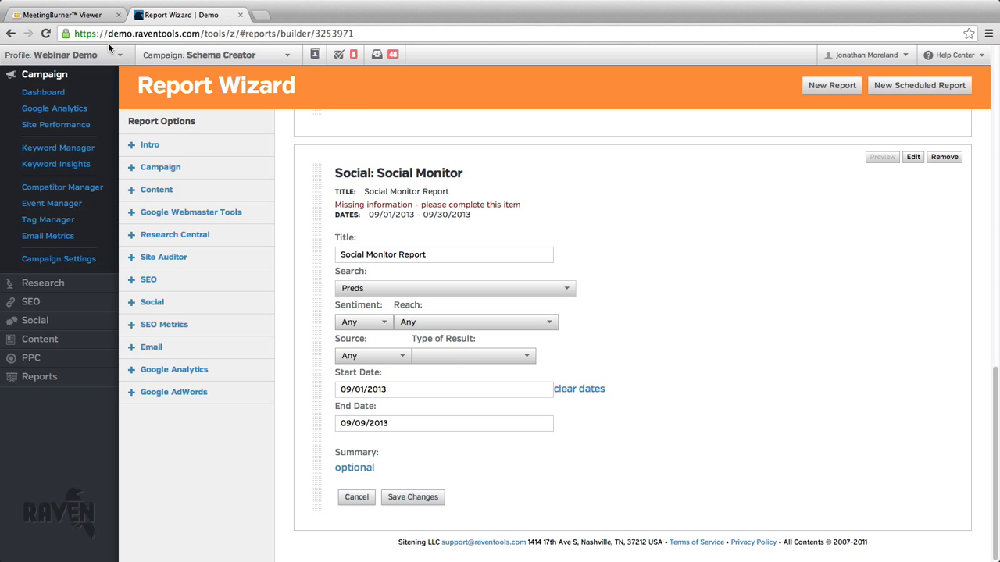
{"action": "left_click", "coordinate": [46, 34]}
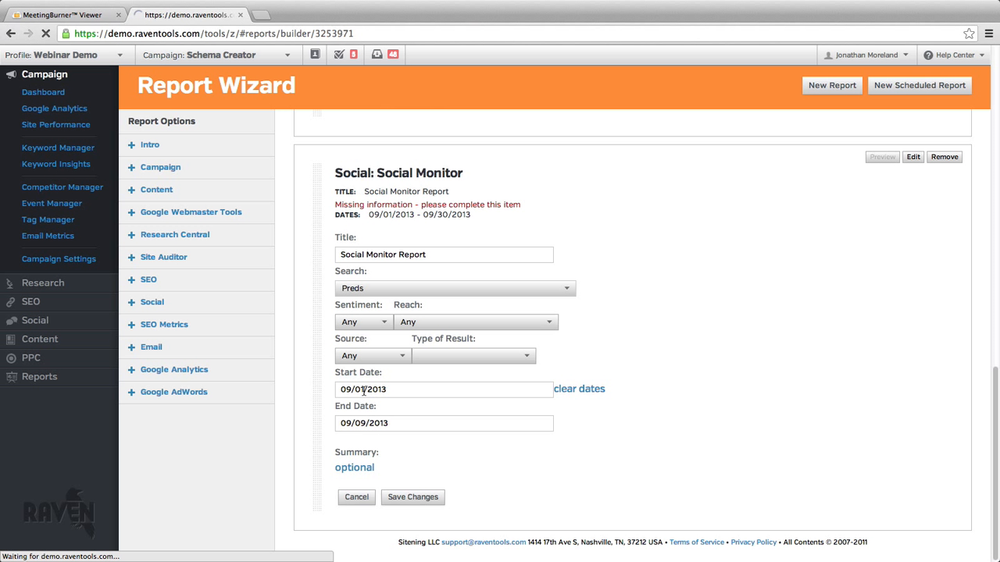
Try to add a Google Analytics Summary module to the report.
{"action": "scroll", "coordinate": [387, 378], "scroll_direction": "up", "scroll_amount": 2}
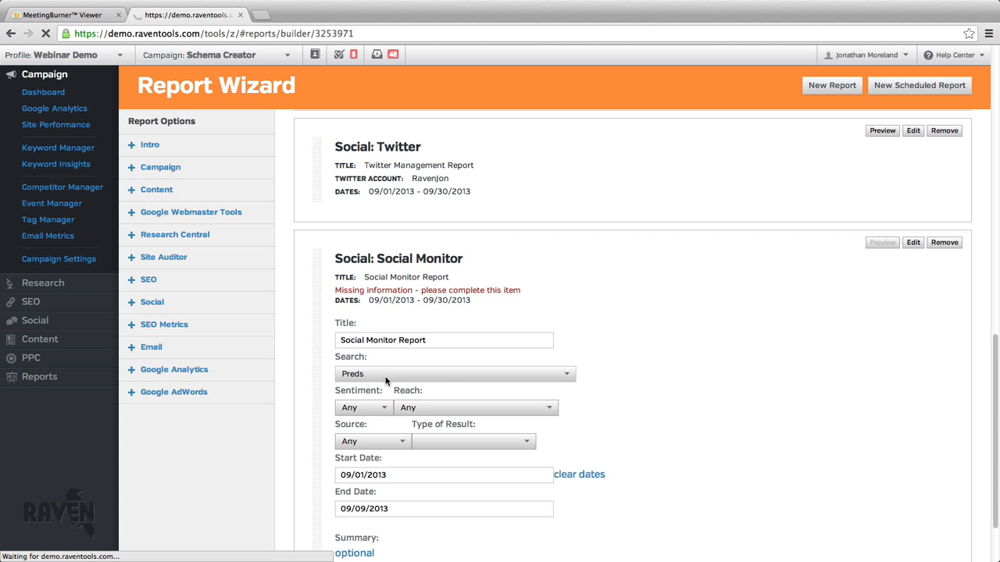
{"action": "scroll", "coordinate": [387, 378], "scroll_direction": "down", "scroll_amount": 2}
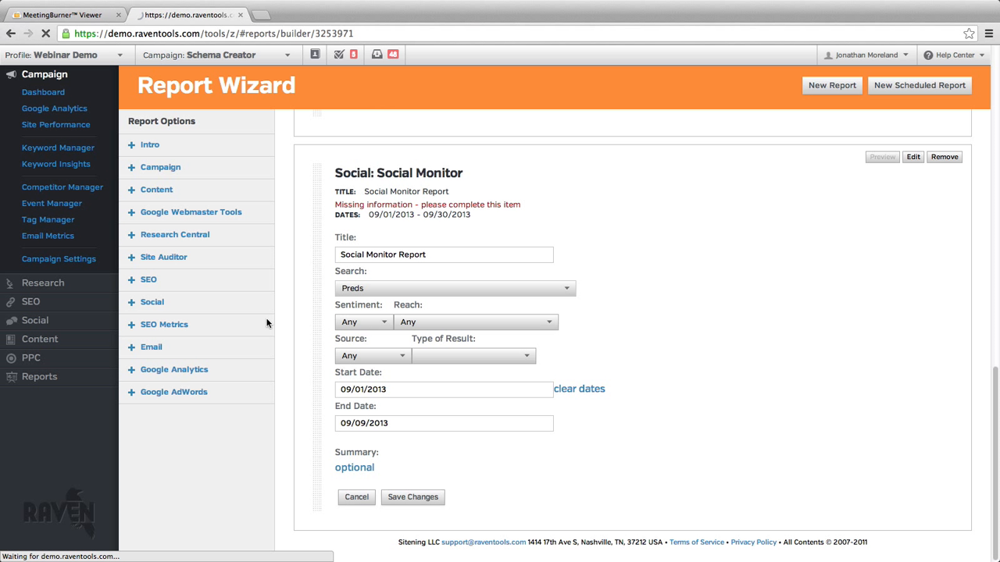
{"action": "left_click", "coordinate": [217, 377]}
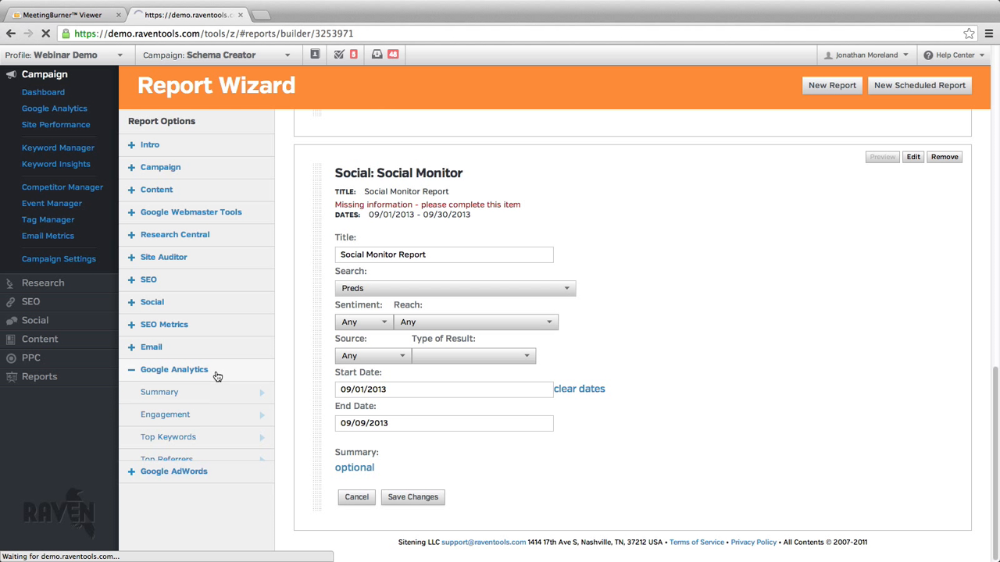
{"action": "scroll", "coordinate": [239, 367], "scroll_direction": "down", "scroll_amount": 1}
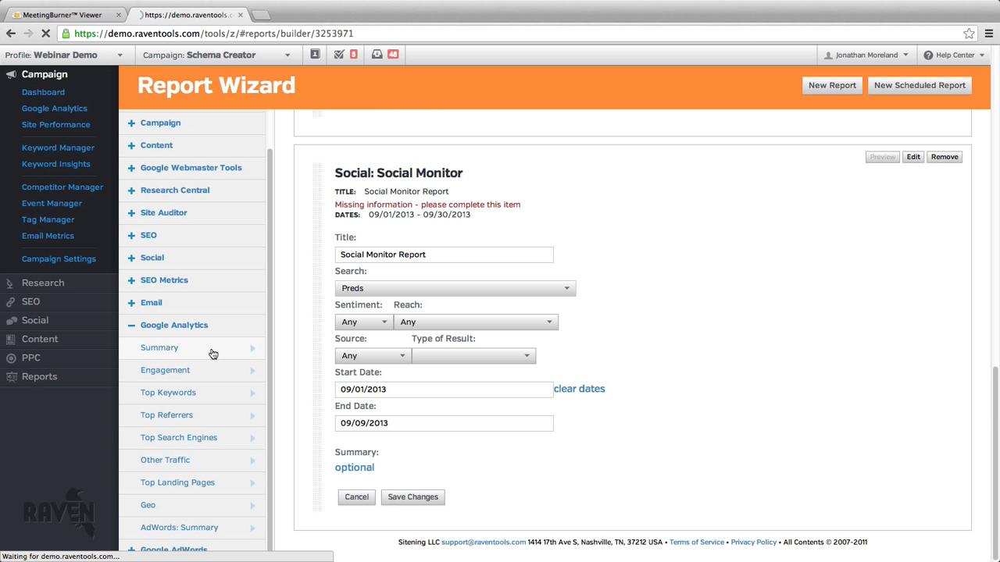
{"action": "left_click", "coordinate": [213, 356]}
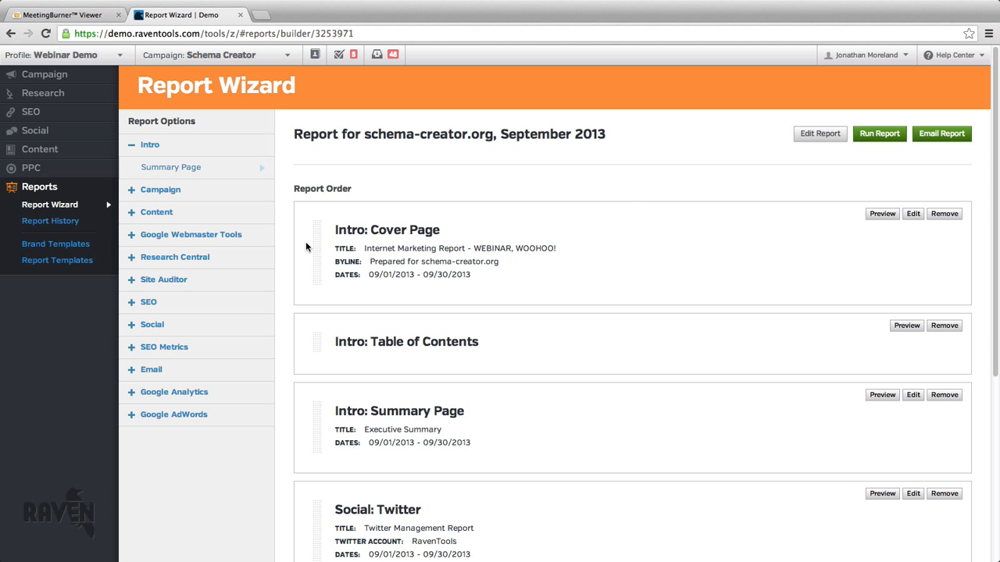
Add a Google Analytics Summary module to the report and set its Compare to Past date to 08/01/2013.
{"action": "scroll", "coordinate": [517, 228], "scroll_direction": "down", "scroll_amount": 10}
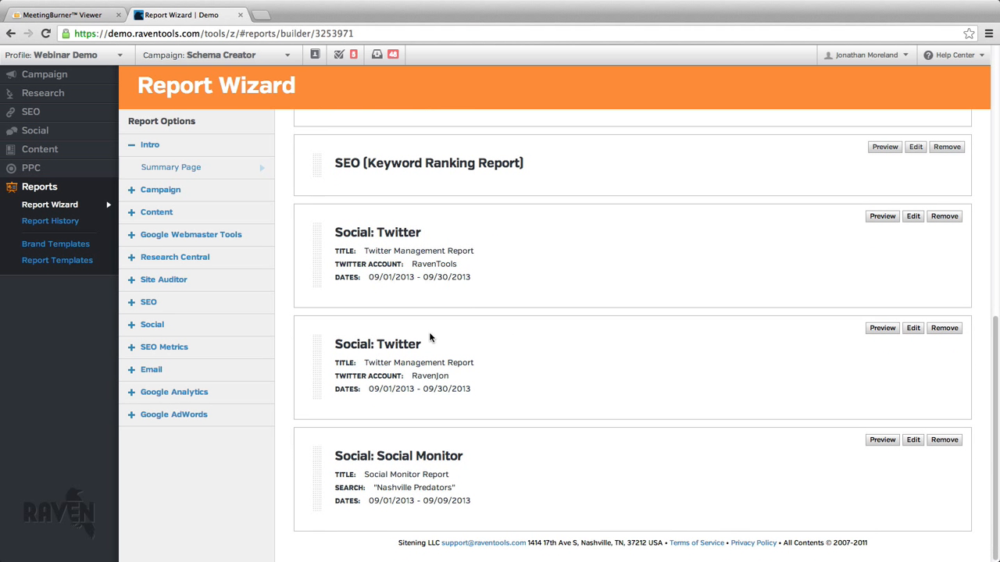
{"action": "left_click", "coordinate": [244, 397]}
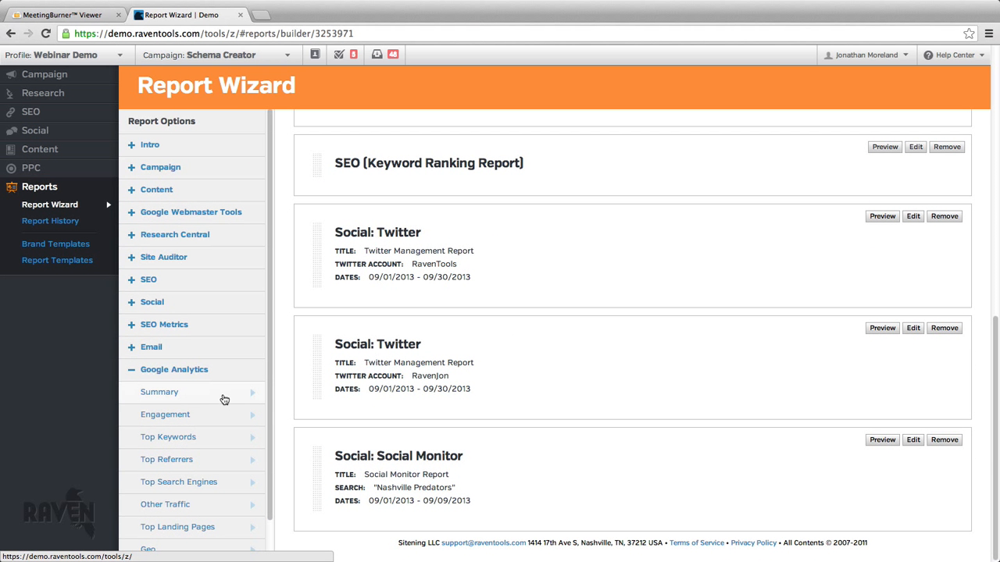
{"action": "left_click", "coordinate": [224, 400]}
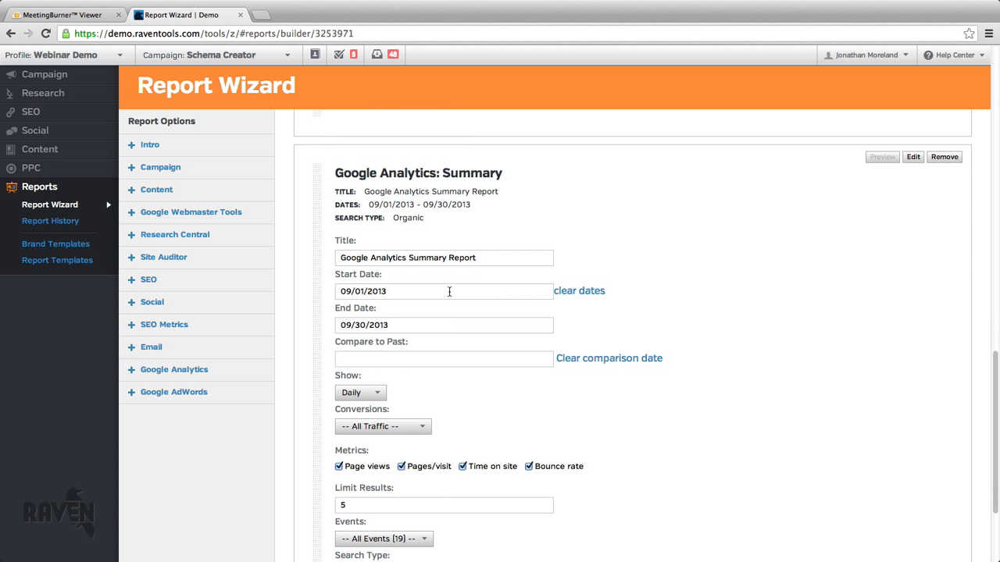
{"action": "left_click", "coordinate": [460, 358]}
{"action": "left_click", "coordinate": [346, 379]}
{"action": "left_click", "coordinate": [346, 378]}
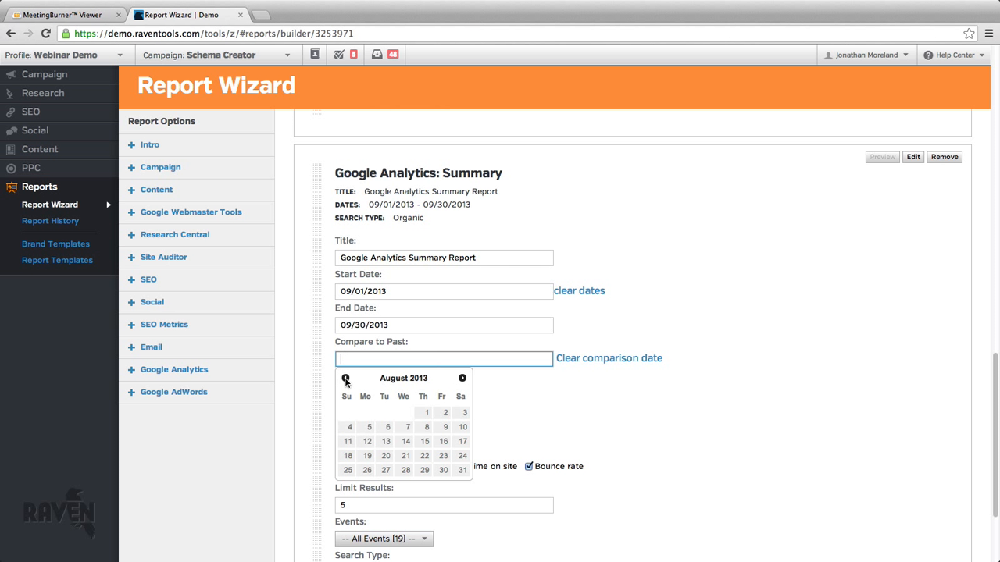
{"action": "left_click", "coordinate": [420, 414]}
{"action": "scroll", "coordinate": [440, 404], "scroll_direction": "down", "scroll_amount": 2}
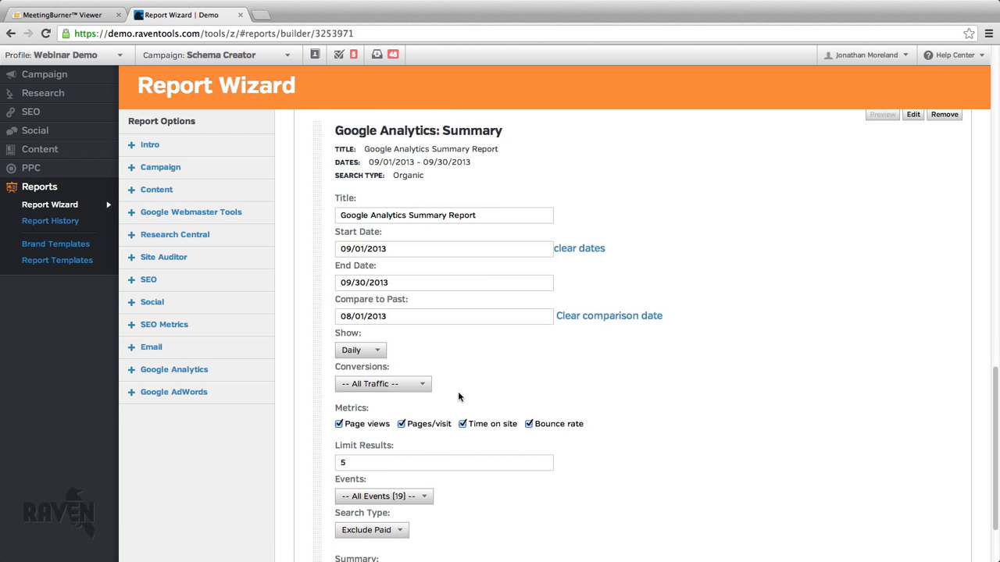
Set the Summary module's conversions to Email subscription, limit results to 2, deselect the Time on site metric, and save the module.
{"action": "left_click", "coordinate": [418, 358]}
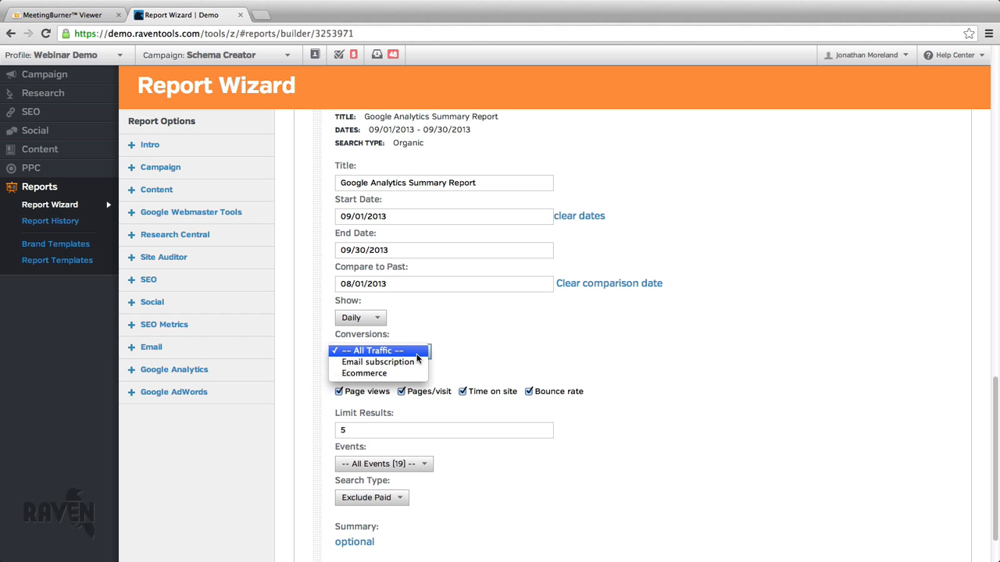
{"action": "left_click", "coordinate": [414, 364]}
{"action": "left_click", "coordinate": [407, 433]}
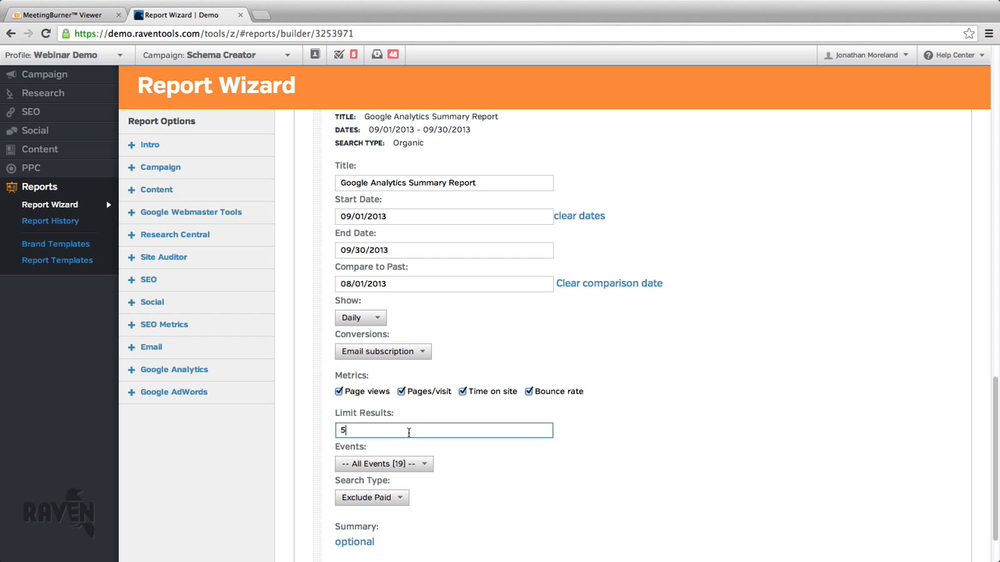
{"action": "type", "text": "2"}
{"action": "left_click", "coordinate": [646, 472]}
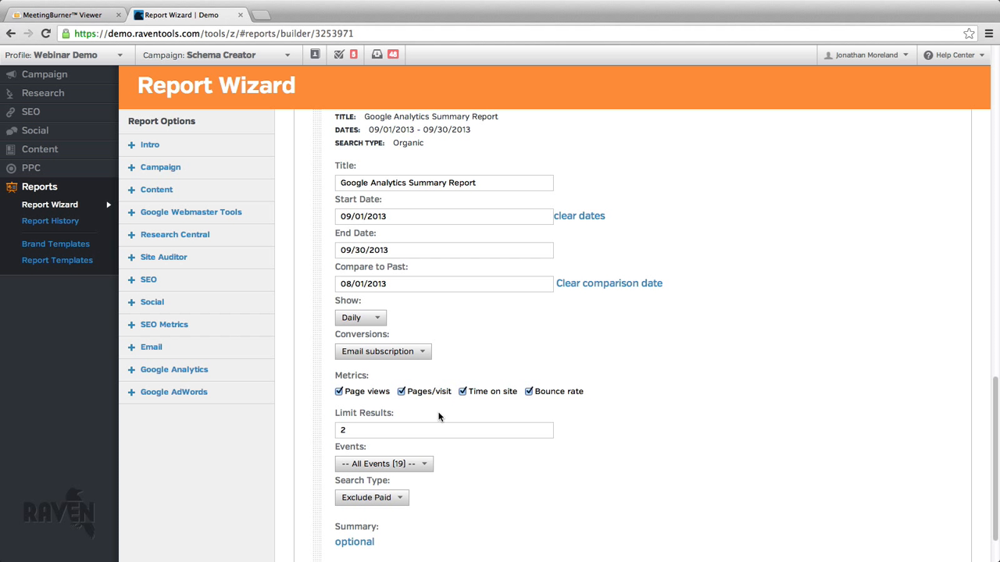
{"action": "left_click", "coordinate": [461, 391]}
{"action": "scroll", "coordinate": [536, 429], "scroll_direction": "up", "scroll_amount": 3}
{"action": "scroll", "coordinate": [536, 435], "scroll_direction": "down", "scroll_amount": 2}
Move the Google Analytics Summary module directly below the SEO (Keyword Ranking Report) module in the report order.
{"action": "left_click", "coordinate": [265, 371]}
{"action": "scroll", "coordinate": [263, 319], "scroll_direction": "down", "scroll_amount": 4}
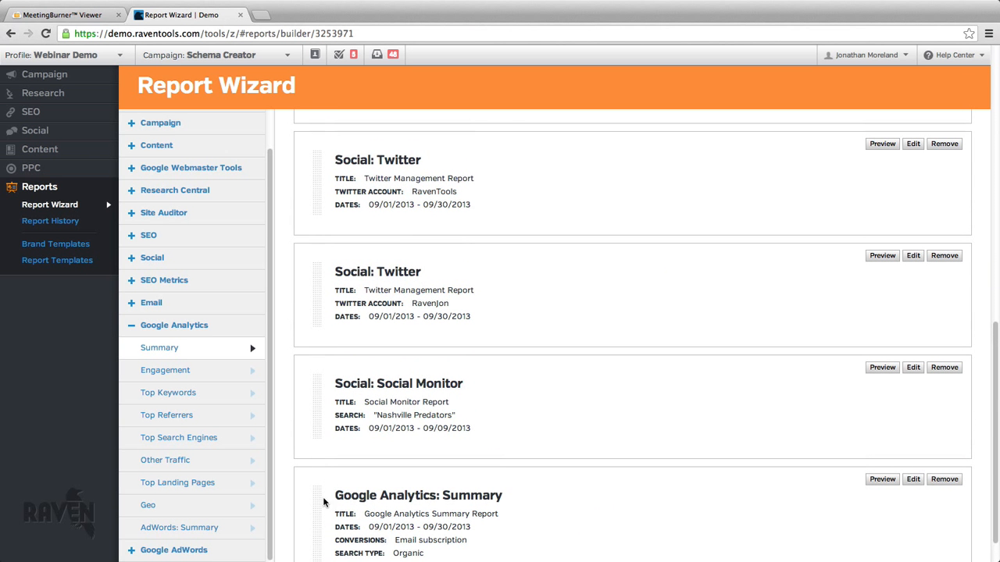
{"action": "left_click_drag", "start_coordinate": [318, 501], "coordinate": [366, 188]}
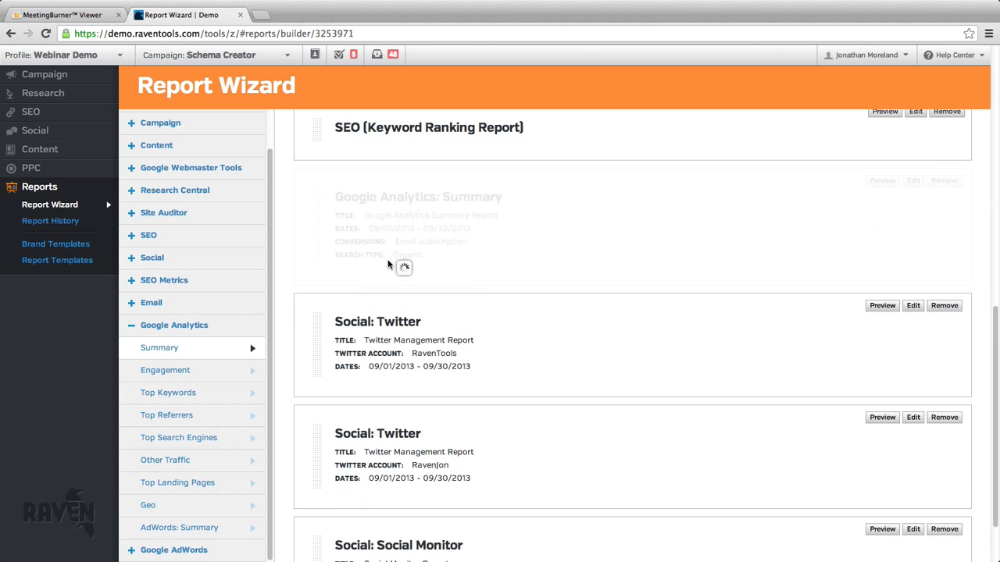
Move the second Social: Twitter module up the report order, past the SEO module to around the Site Auditor module.
{"action": "left_click_drag", "start_coordinate": [312, 448], "coordinate": [462, 199]}
{"action": "scroll", "coordinate": [450, 192], "scroll_direction": "up", "scroll_amount": 4}
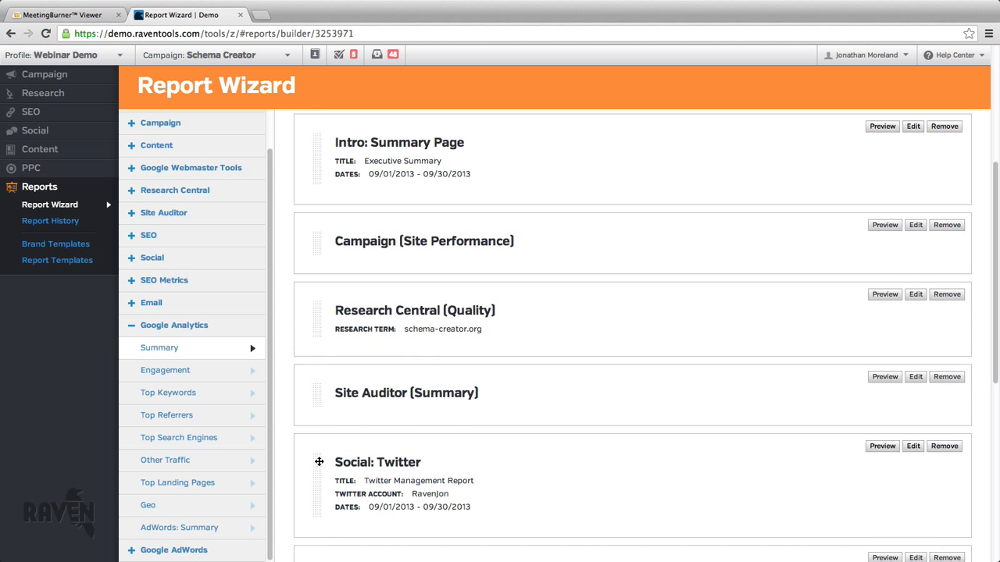
{"action": "left_click_drag", "start_coordinate": [319, 460], "coordinate": [321, 353]}
{"action": "scroll", "coordinate": [724, 289], "scroll_direction": "up", "scroll_amount": 3}
{"action": "scroll", "coordinate": [724, 288], "scroll_direction": "up", "scroll_amount": 2}
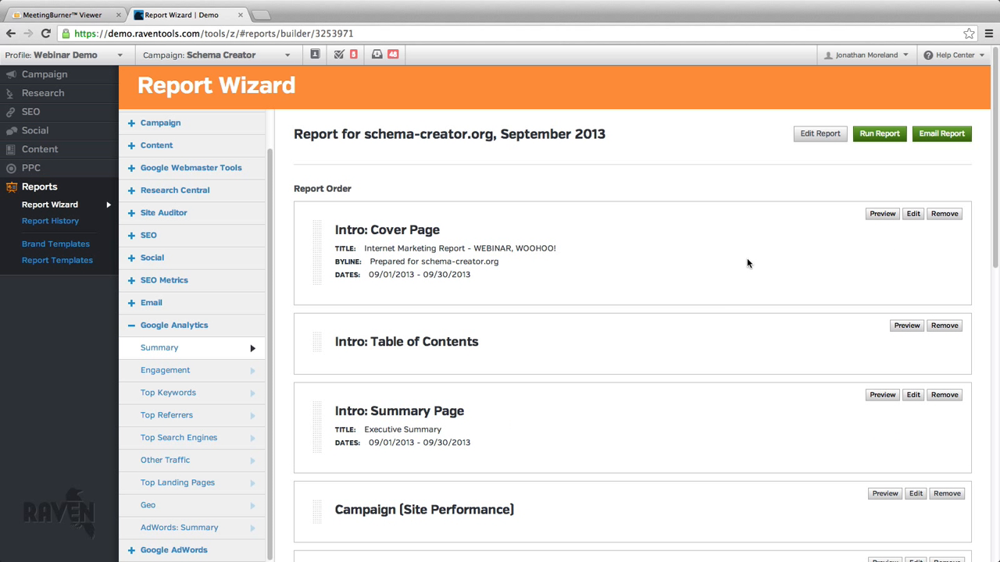
Change the report's brand template to Account Default - Nashville Predators template and run the report.
{"action": "left_click", "coordinate": [815, 136]}
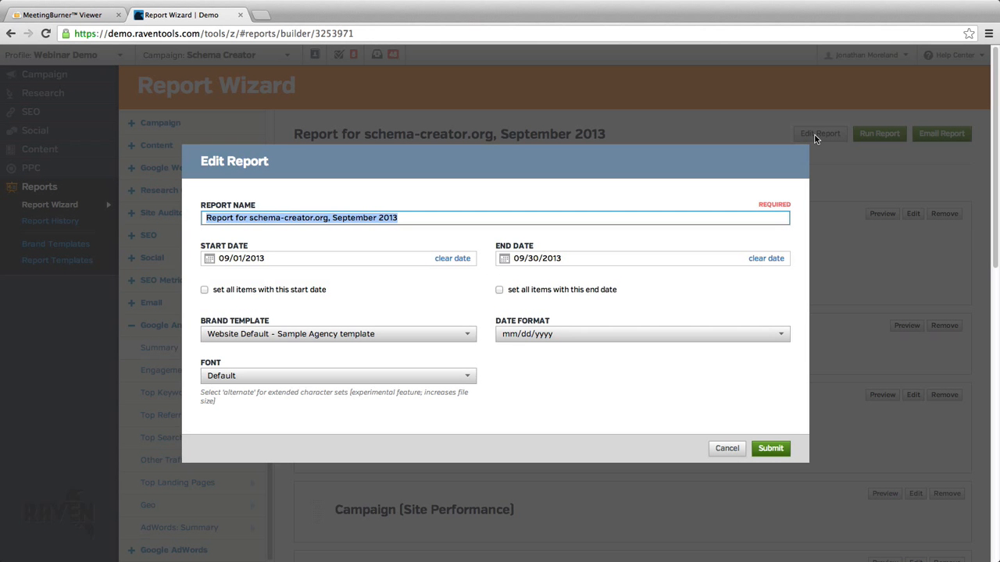
{"action": "left_click", "coordinate": [403, 337]}
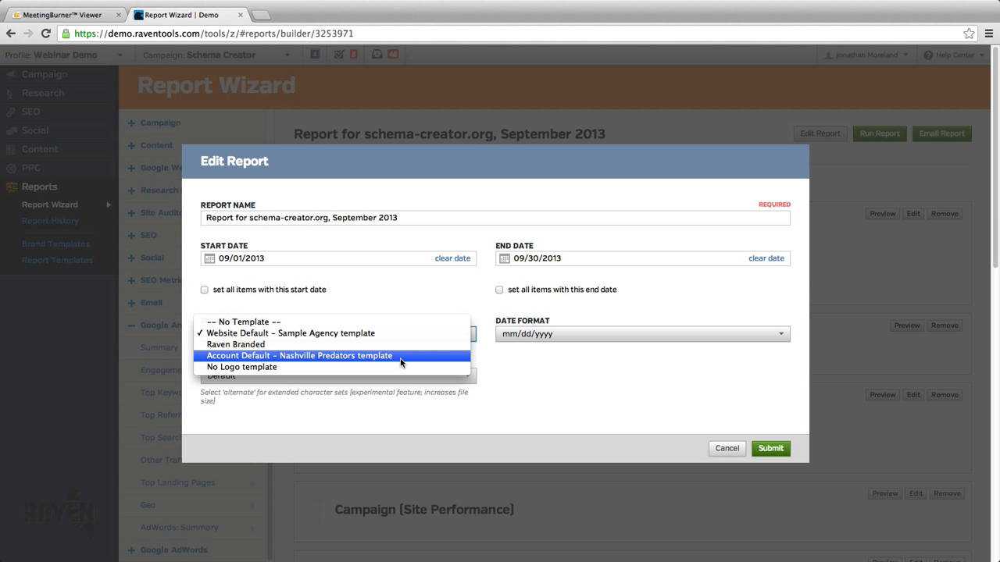
{"action": "left_click", "coordinate": [400, 361]}
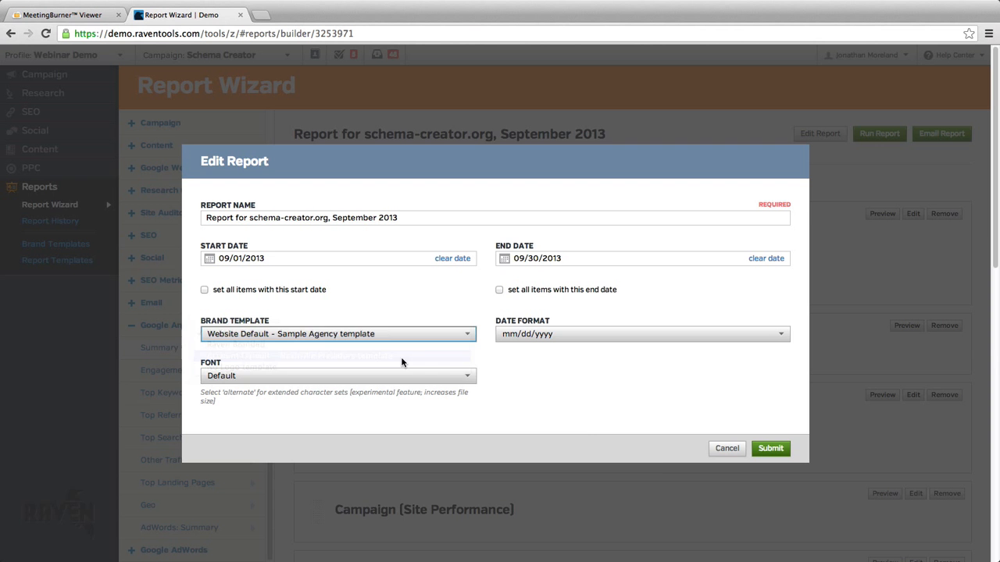
{"action": "left_click", "coordinate": [781, 451]}
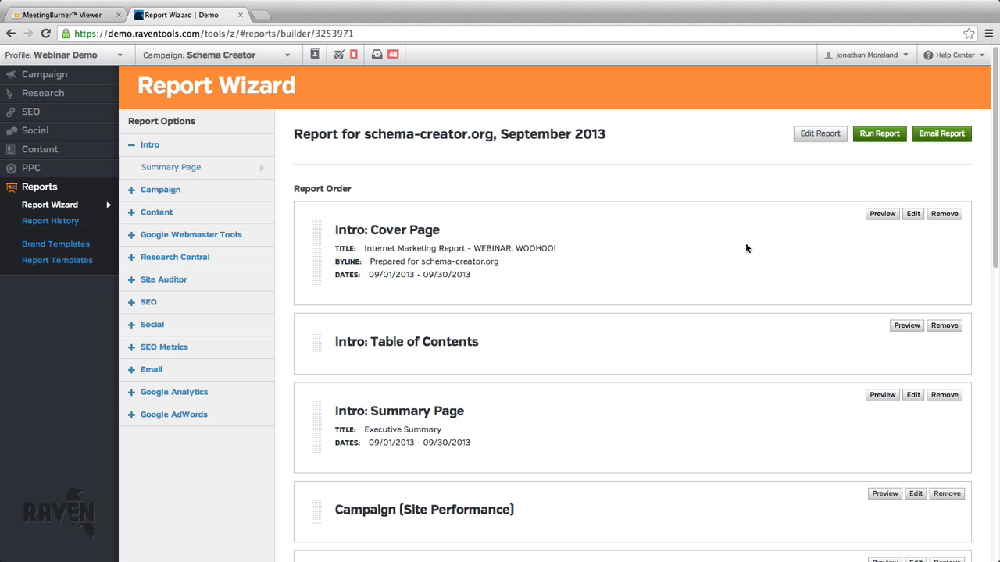
{"action": "left_click", "coordinate": [882, 138]}
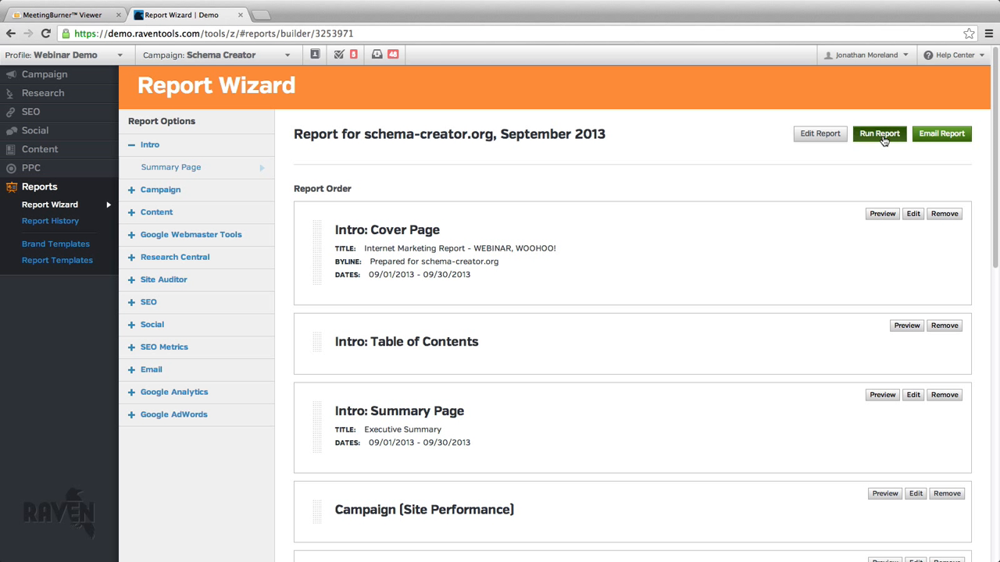